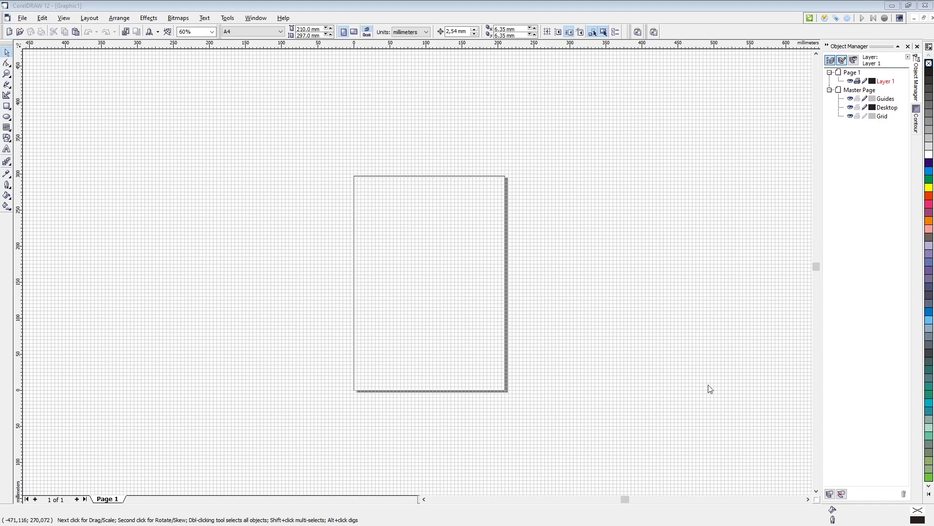
Check the program's version information, then open and close the laser engraving manager
left_click(283, 18)
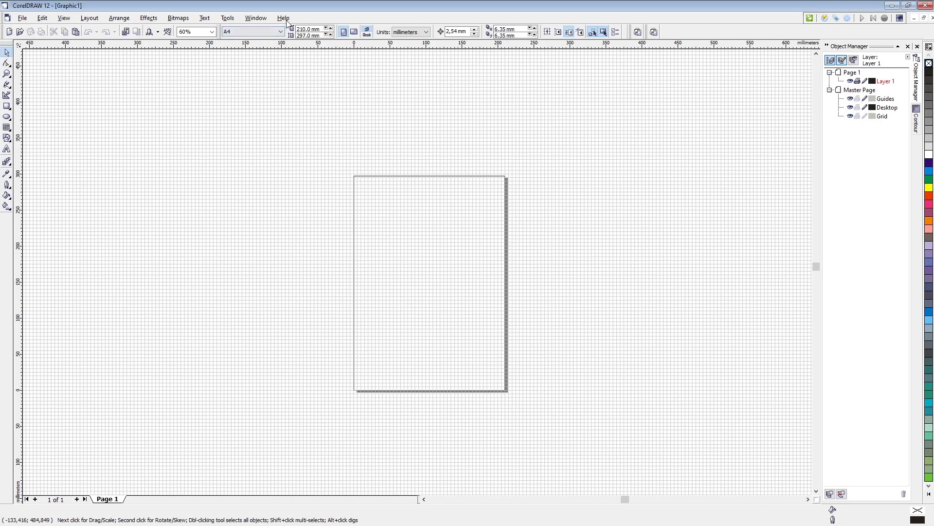
left_click(301, 91)
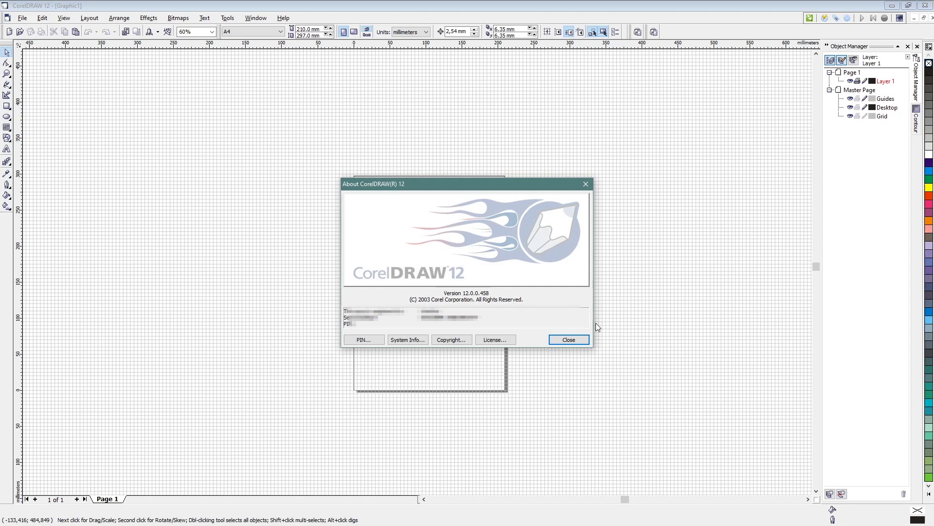
left_click(569, 340)
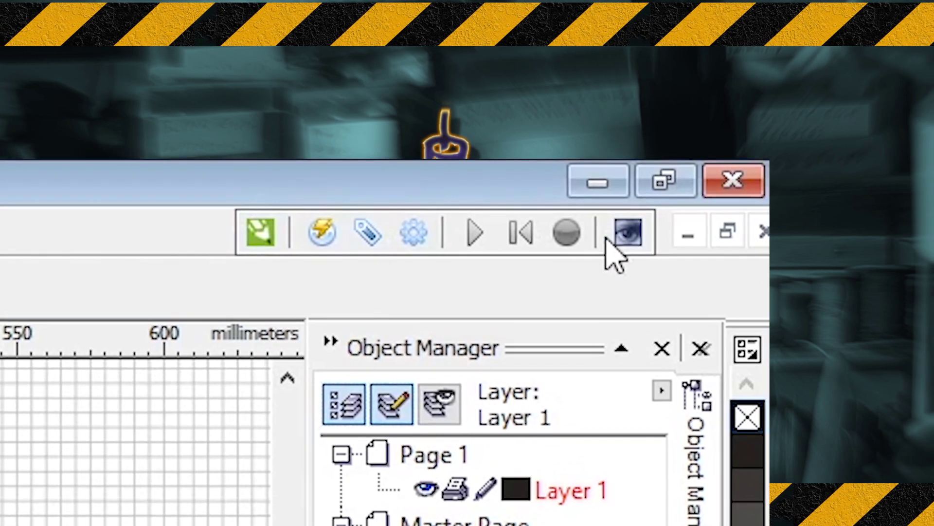
left_click(361, 234)
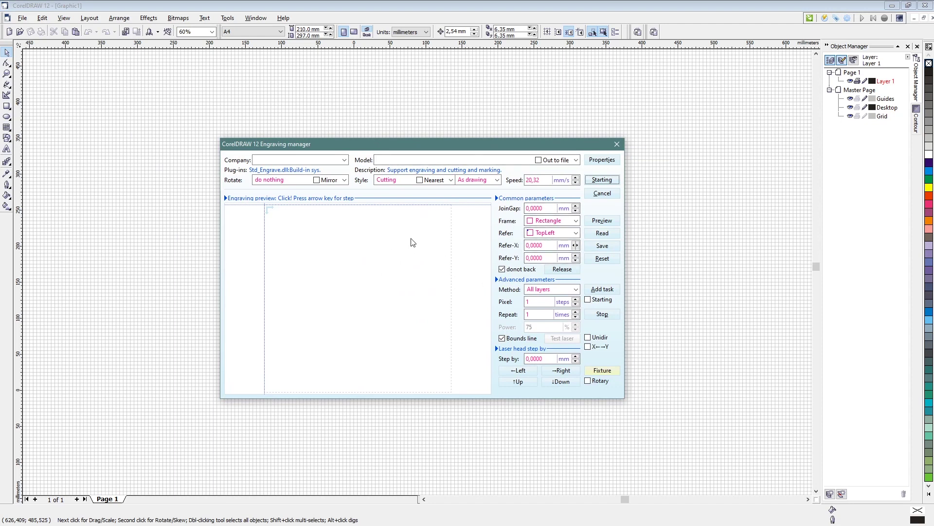
left_click(617, 144)
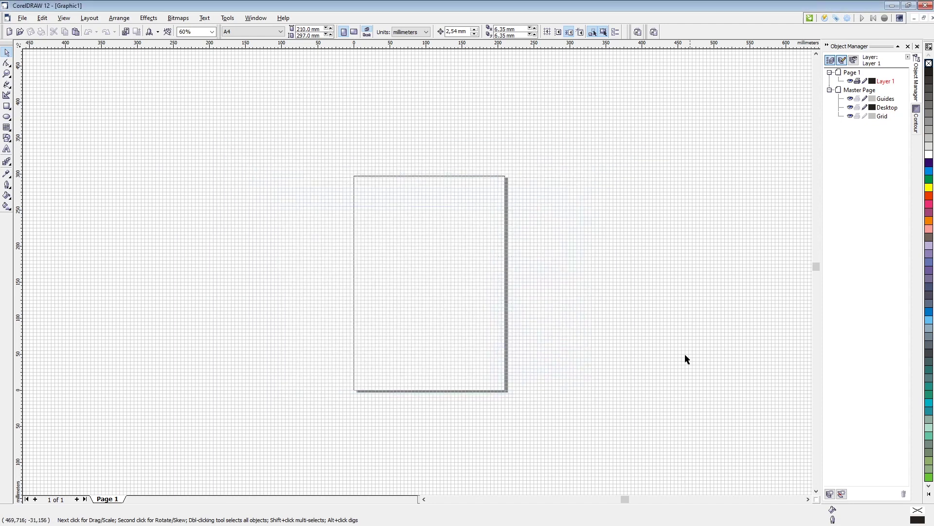
Open the recent drawing 'geiger top' and zoom in on the design
left_click(22, 18)
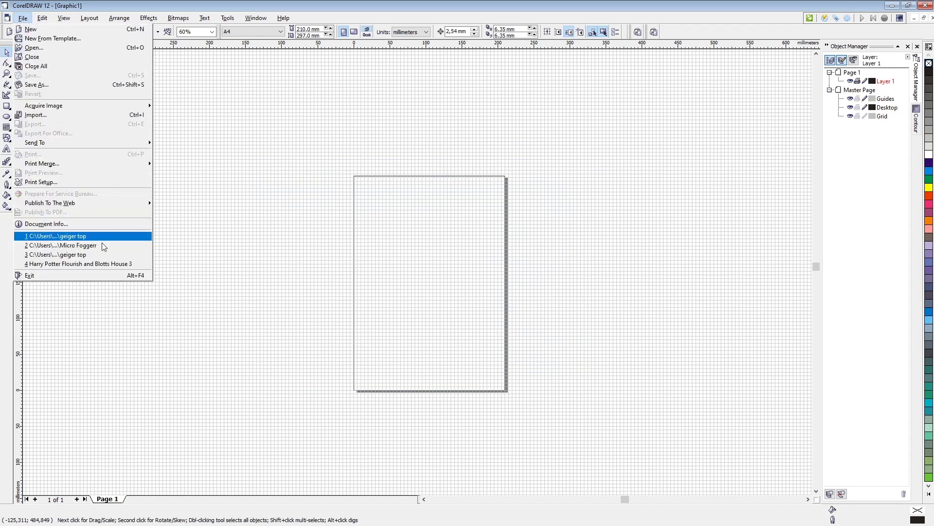
left_click(80, 236)
scroll(341, 168, "up", 4)
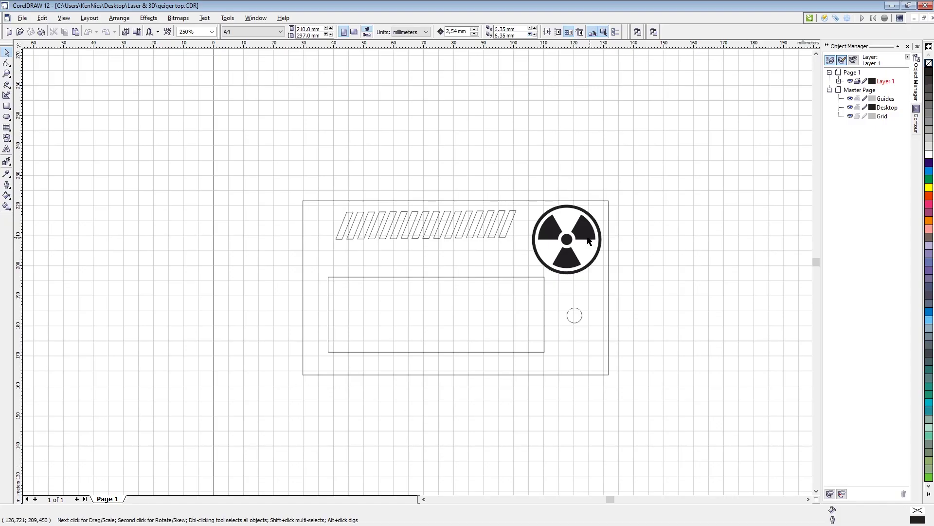
Close the engraving manager and delete the plate's outline group
left_click(559, 237)
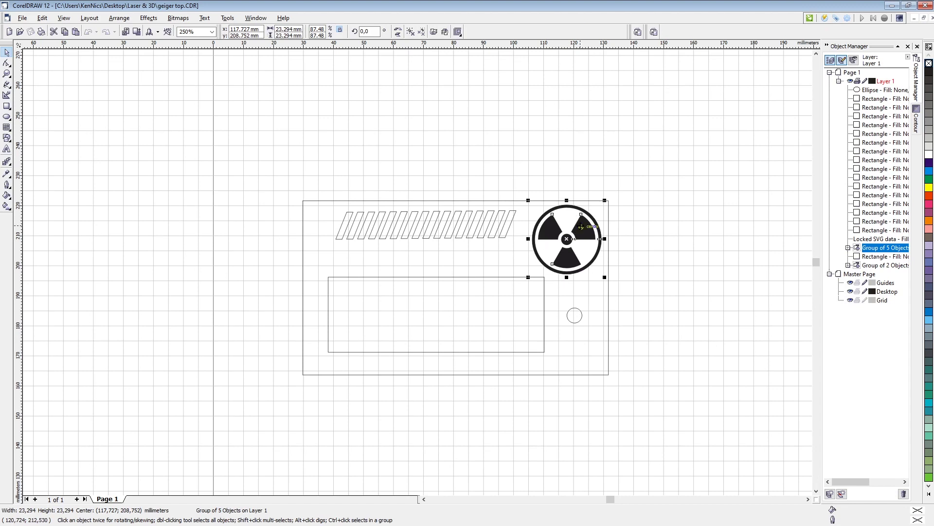
left_click(460, 183)
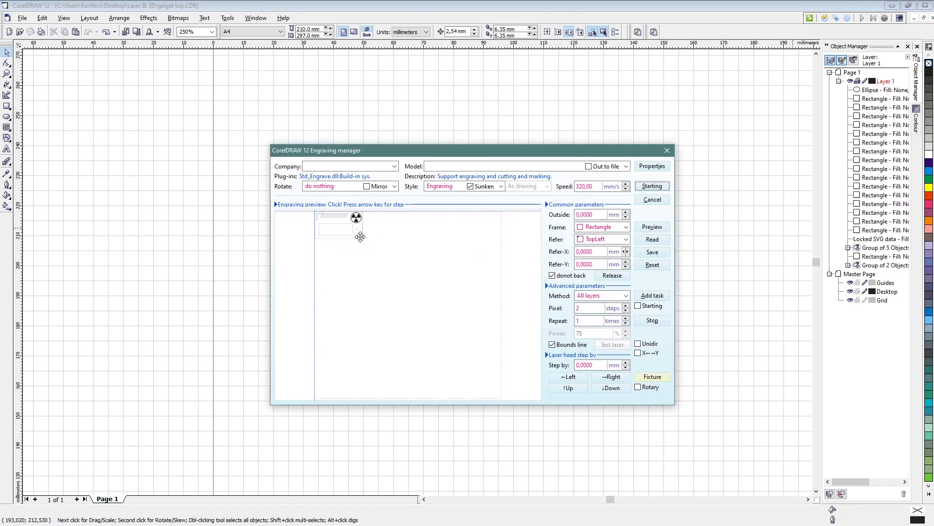
left_click(667, 150)
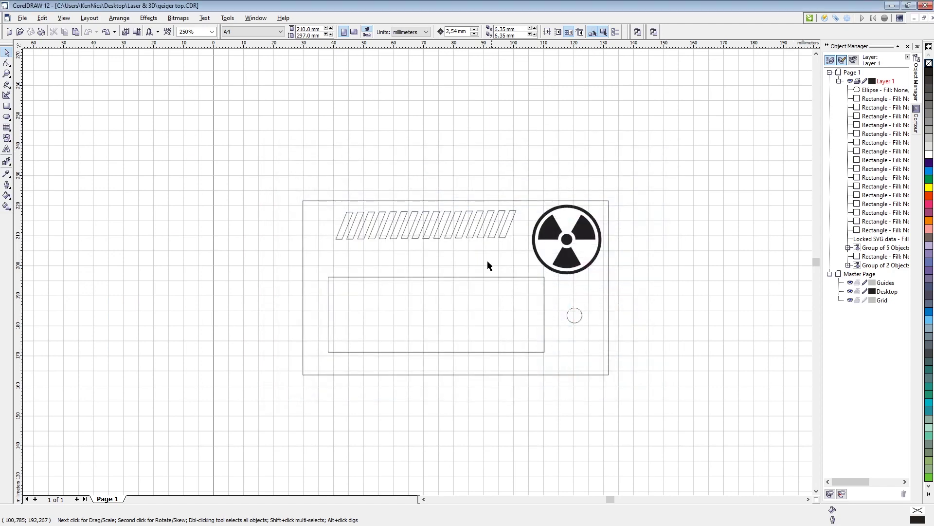
left_click(455, 201)
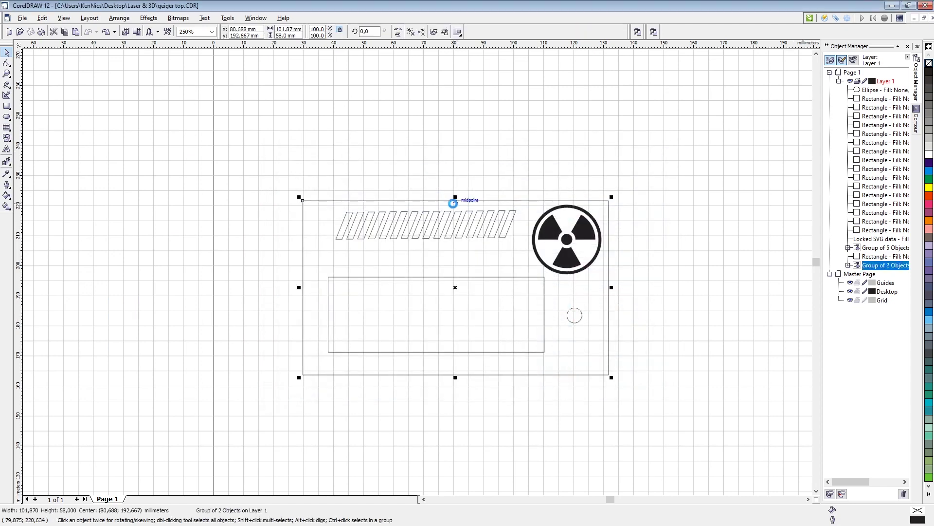
key("Delete")
Delete the hatch slashes and leftover plate pieces, keeping only the radiation symbol
left_click_drag(286, 183, 515, 393)
key("Delete")
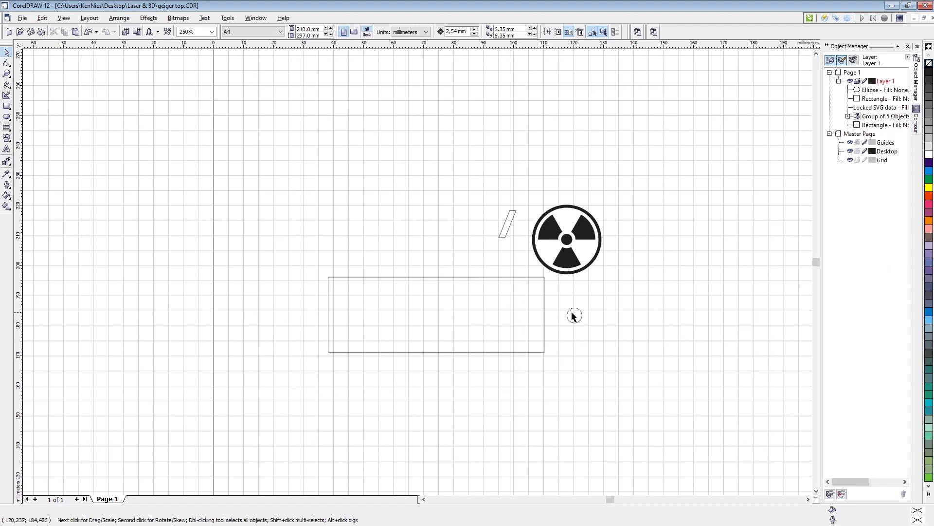
left_click(573, 316)
key("Delete")
left_click(504, 277)
key("Delete")
left_click(507, 225)
key("Delete")
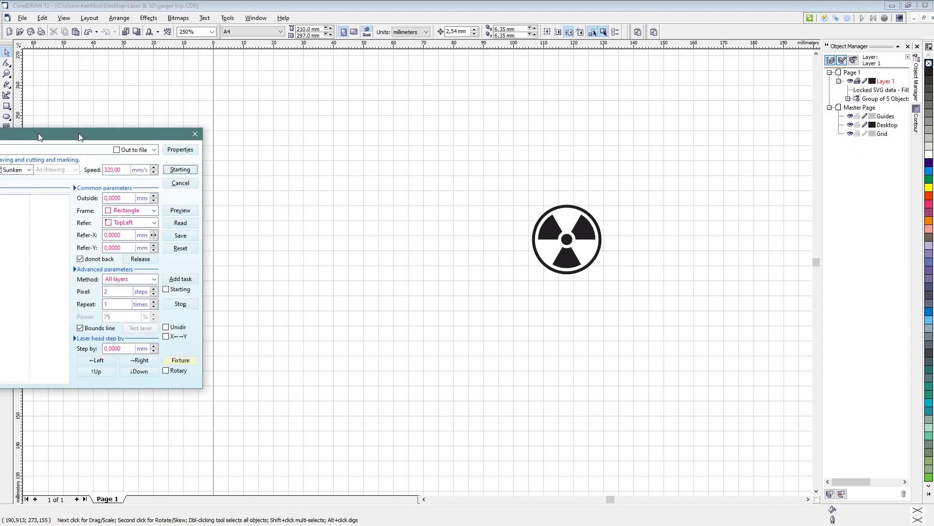
Center the Engraving manager, test-shift the logo preview, and delete the two left marker circles
left_click_drag(46, 135, 530, 136)
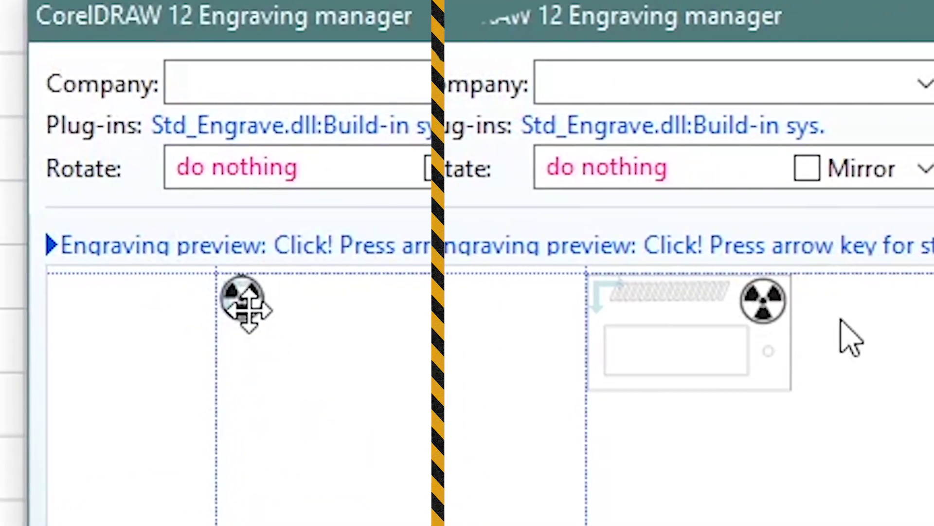
mouse_move(249, 308)
left_mouse_down()
mouse_move(411, 338)
mouse_move(348, 355)
mouse_move(249, 313)
mouse_move(242, 298)
left_mouse_up()
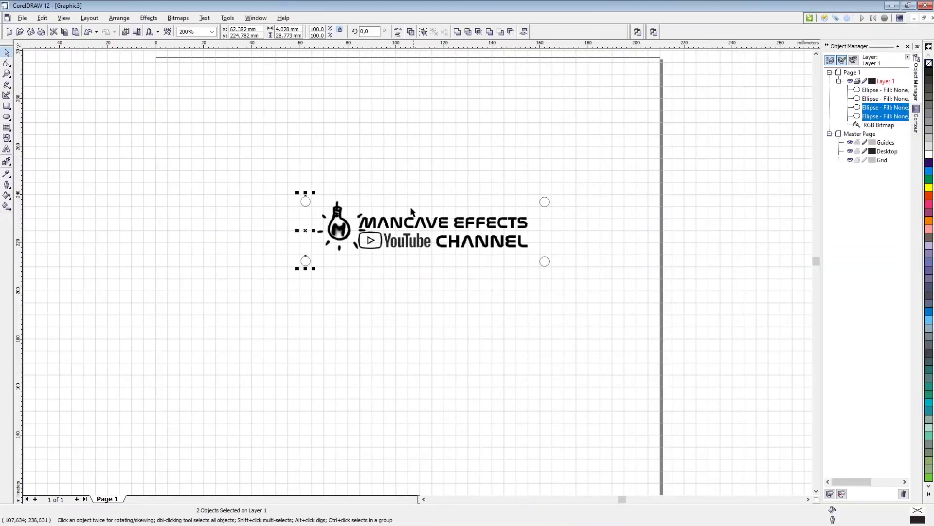
key("Delete")
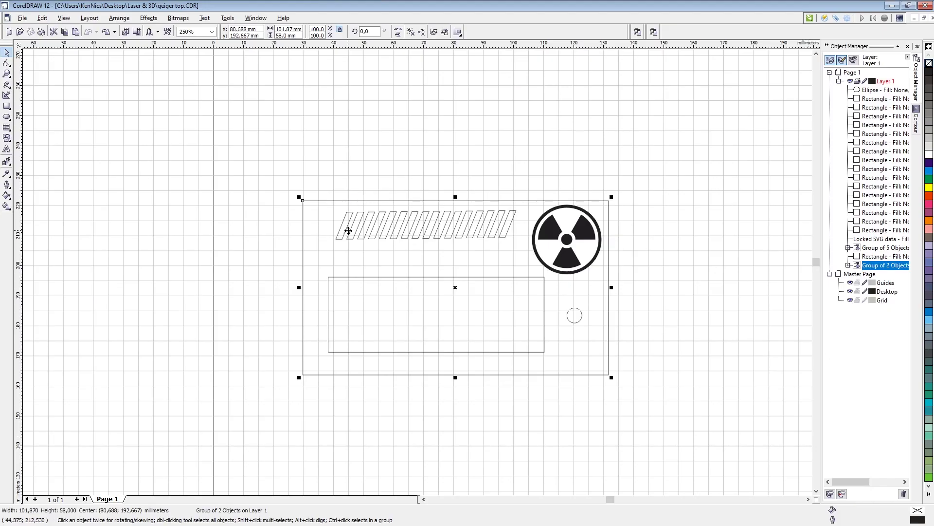
Draw tiny marker squares at the plate's top-left and top-right corners
left_click(324, 181)
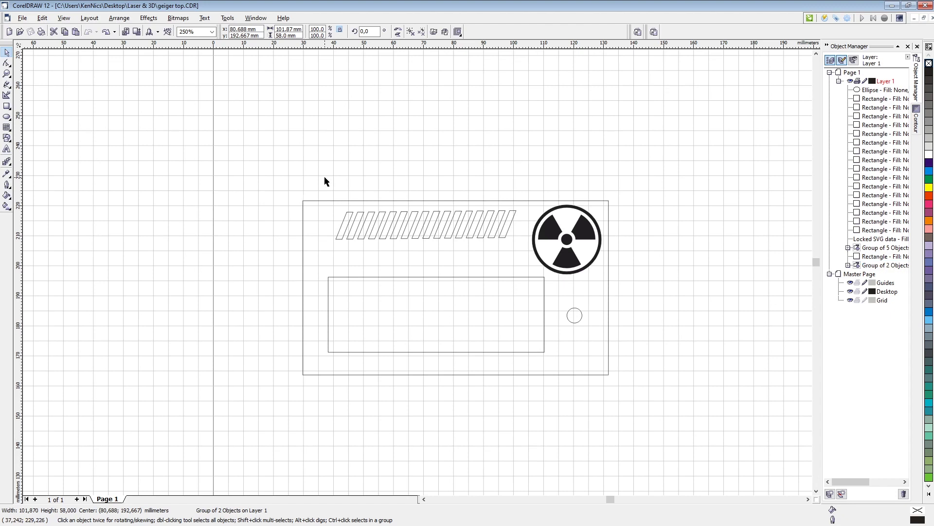
left_click(8, 108)
scroll(287, 182, "up", 5)
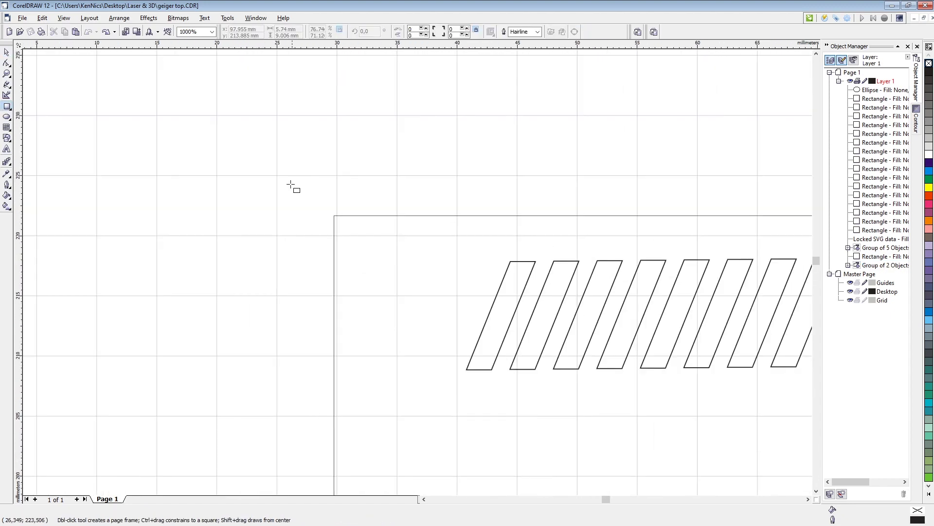
left_click_drag(310, 190, 323, 198)
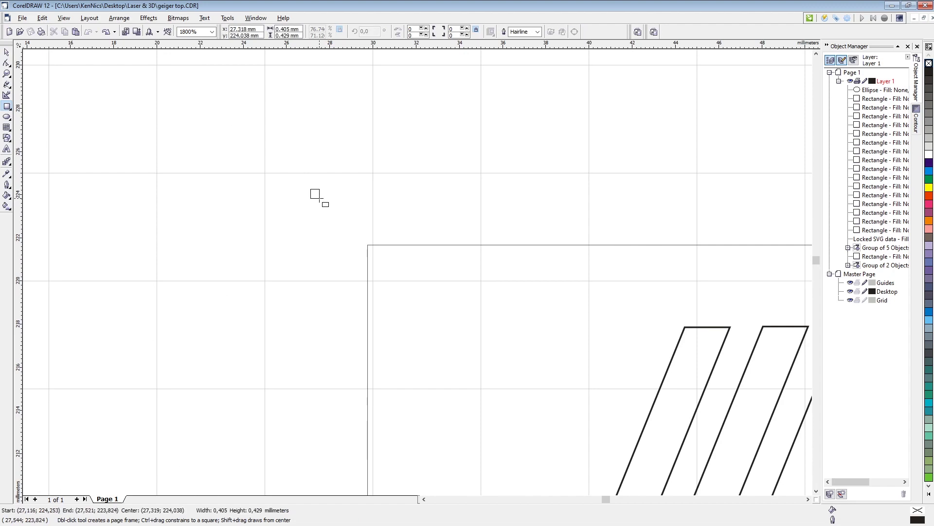
scroll(274, 270, "down", 5)
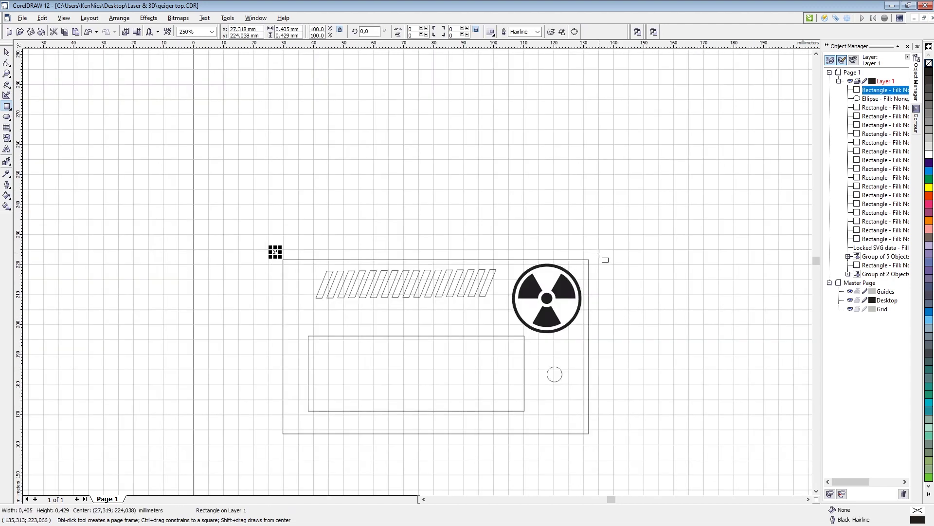
scroll(599, 253, "up", 5)
left_click_drag(602, 210, 611, 220)
scroll(563, 304, "down", 5)
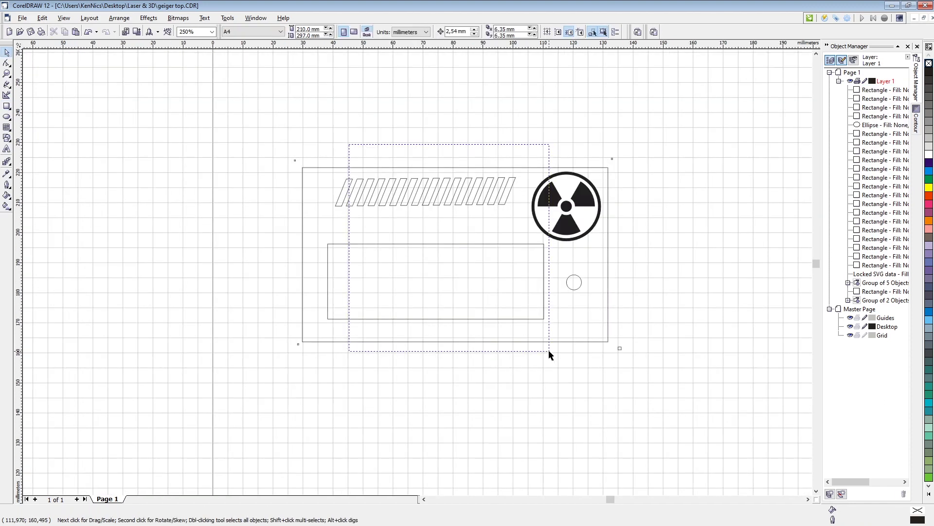
Delete the hatch stripes, inner and outer rectangles, and the small circle
key("Delete")
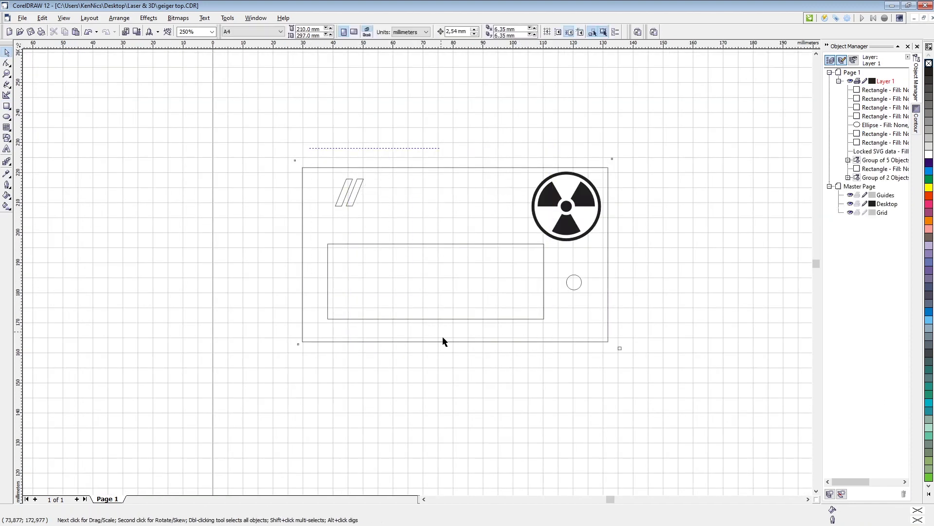
left_click_drag(316, 172, 445, 352)
key("Delete")
left_click(419, 319)
key("Delete")
left_click(607, 287)
key("Delete")
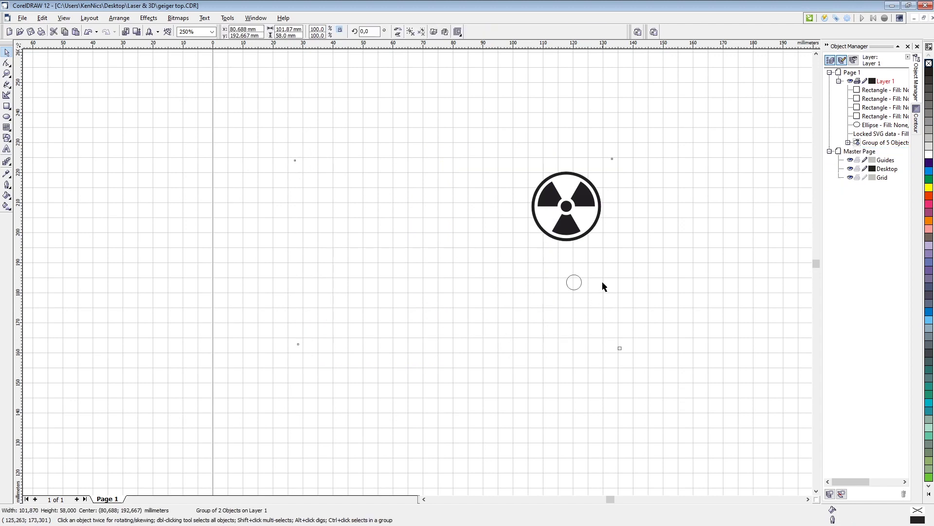
left_click(580, 289)
key("Delete")
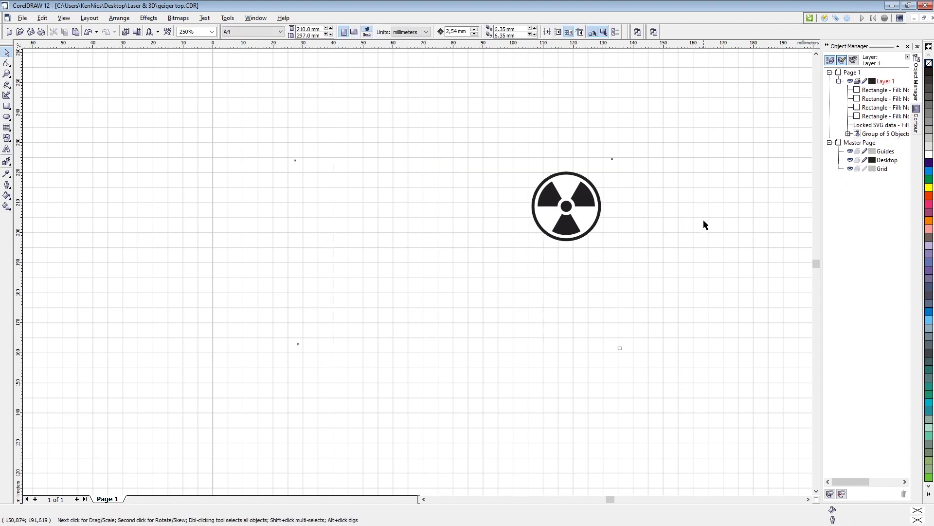
Open the laser engraving manager and reposition the laser head in the preview
left_click(825, 18)
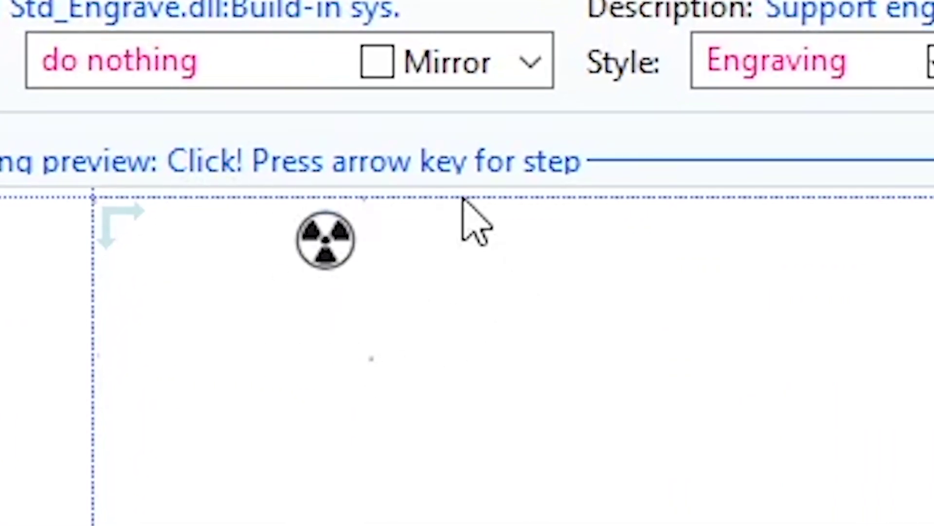
mouse_move(323, 240)
left_mouse_down()
mouse_move(646, 457)
mouse_move(313, 247)
mouse_move(323, 240)
left_mouse_up()
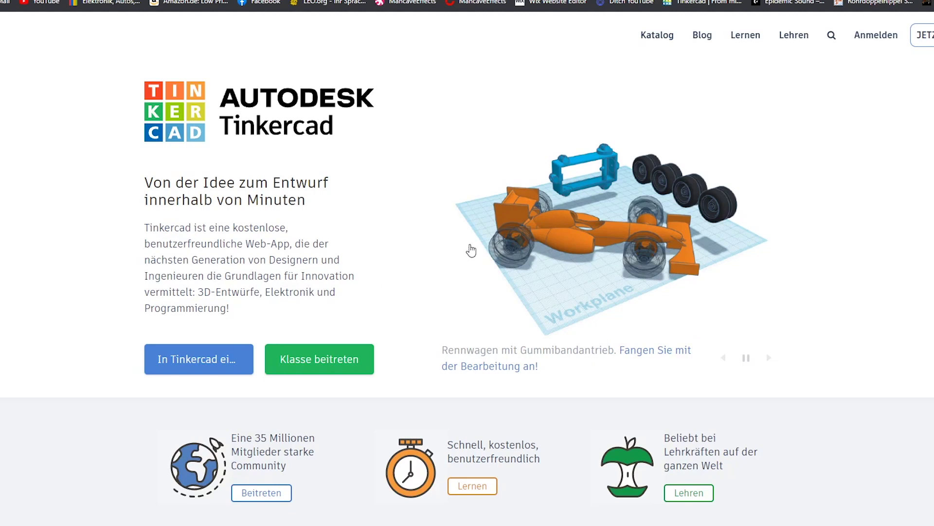
Go to the Tinkercad sign-in page
scroll(647, 319, "down", 5)
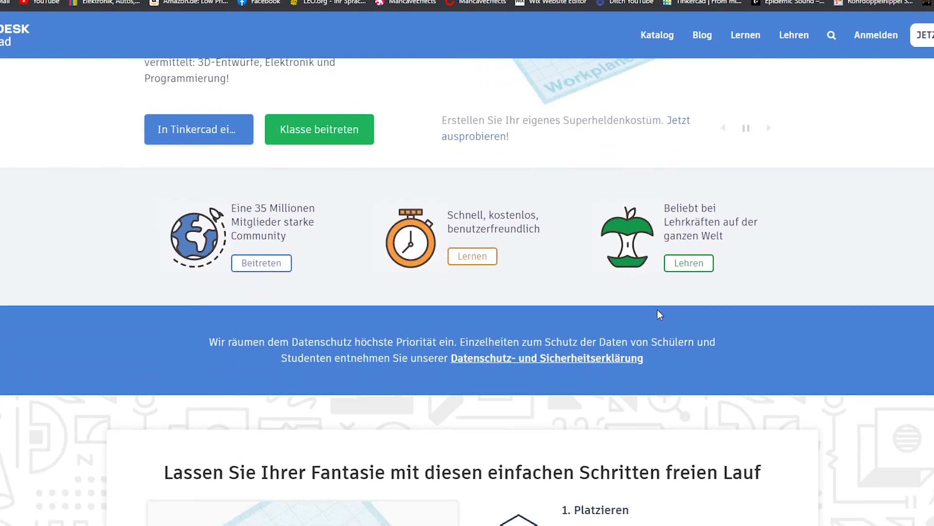
scroll(658, 310, "up", 5)
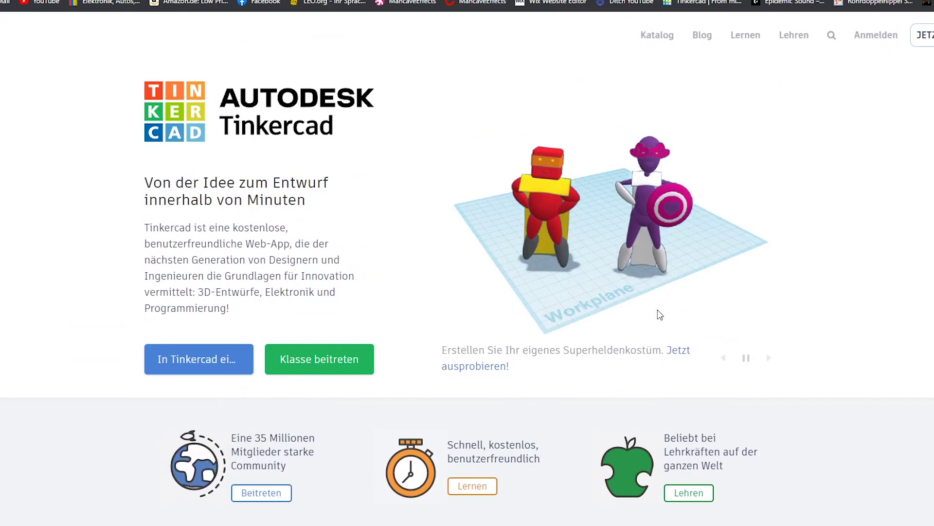
left_click(877, 35)
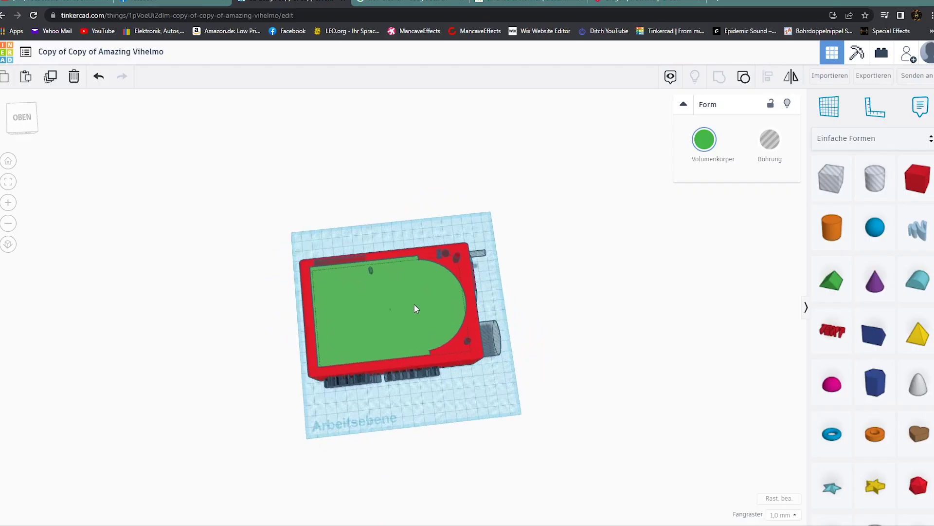
Lift the green lid about 117 mm above the red box
scroll(903, 226, "down", 1)
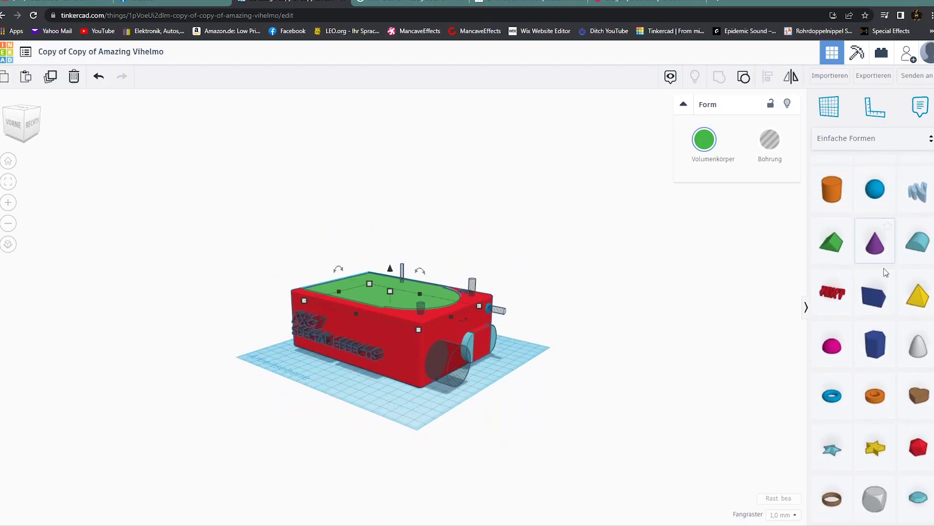
scroll(885, 253, "up", 1)
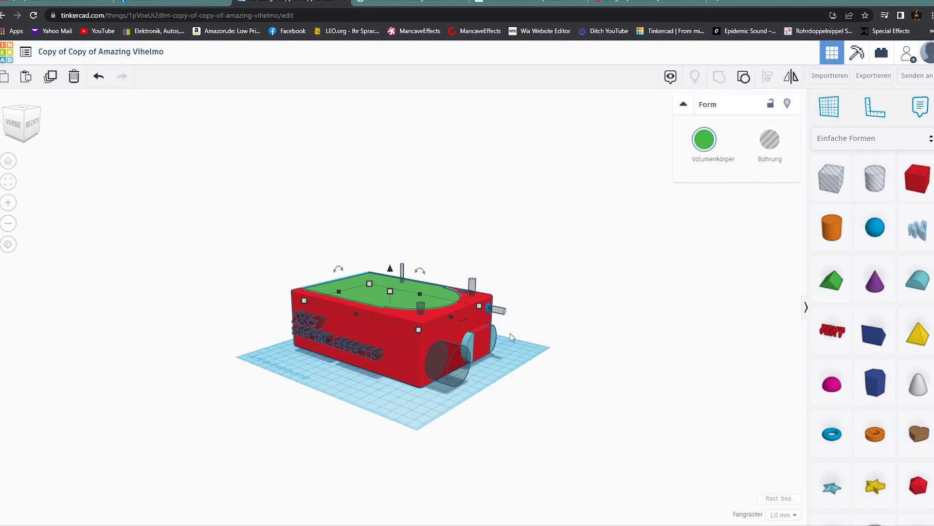
left_click_drag(510, 332, 563, 323)
left_click(393, 298)
scroll(393, 298, "up", 5)
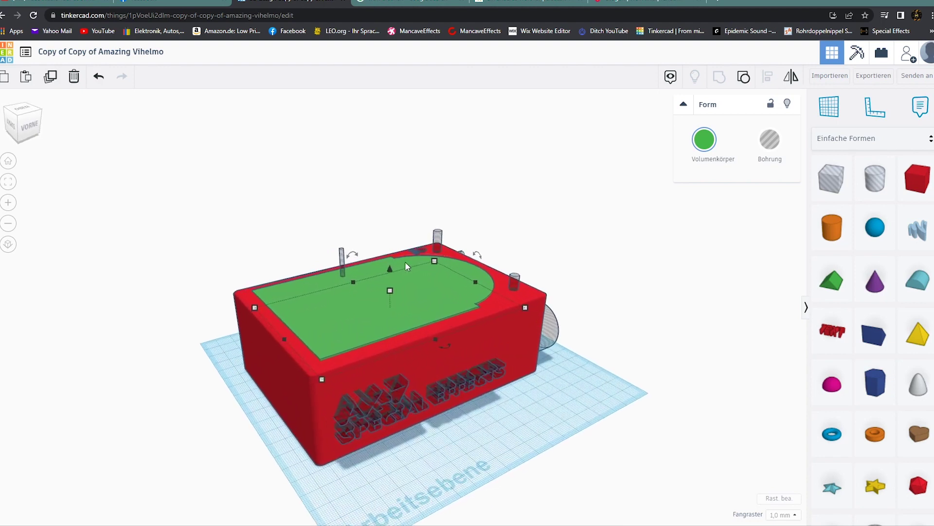
left_click_drag(390, 270, 394, 136)
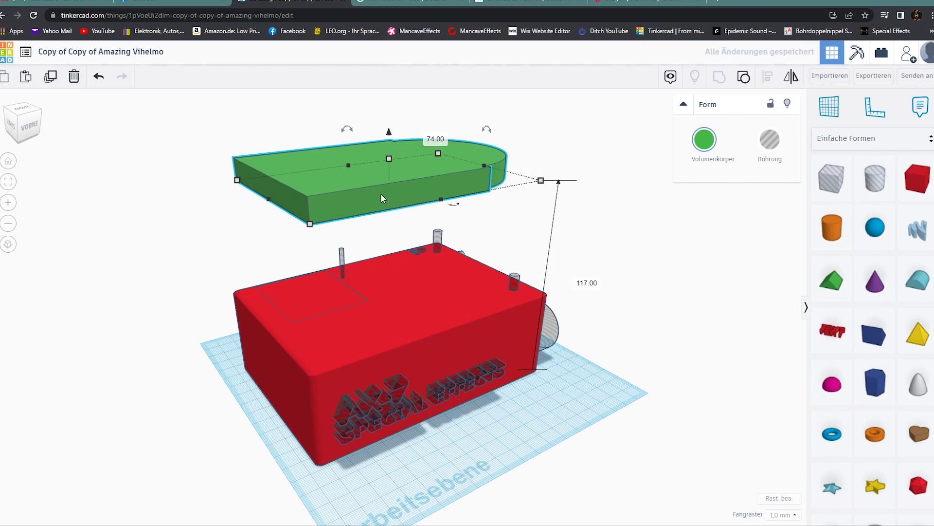
Duplicate the green lid, drop the copy below, and resize the upper lid to 83 × 126.97 mm
left_click(50, 78)
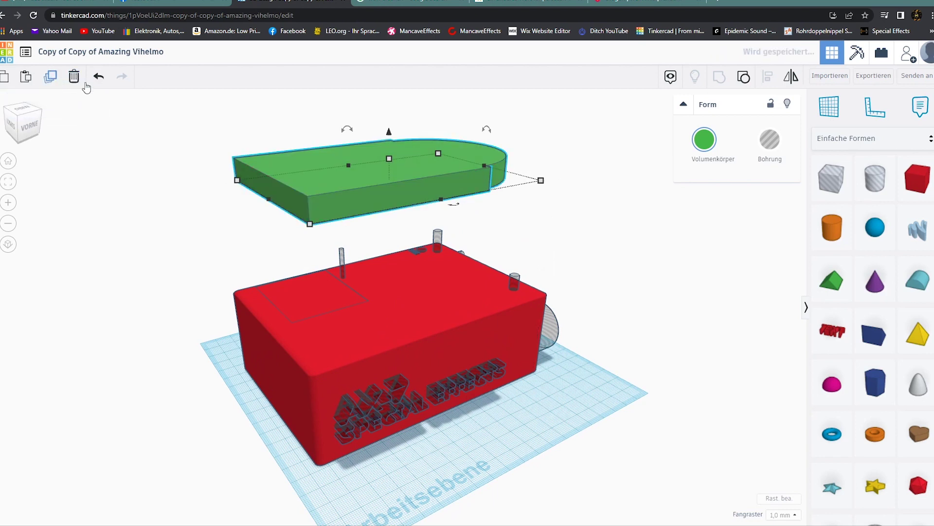
left_click_drag(391, 132, 398, 186)
left_click(402, 159)
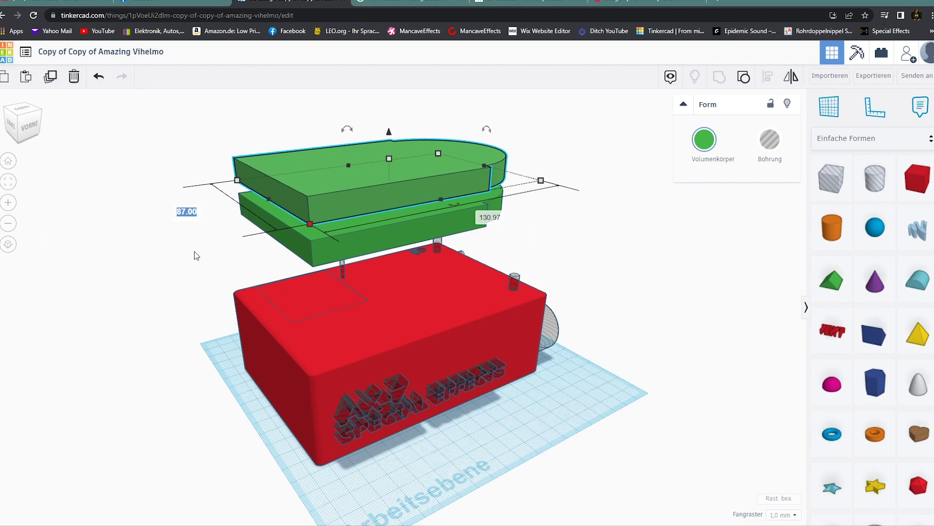
type("83")
key("Tab")
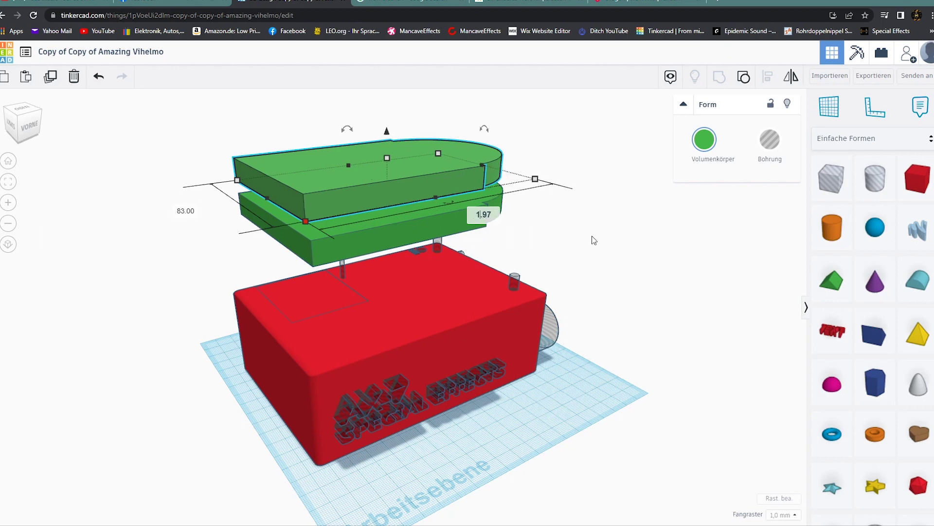
key("Return")
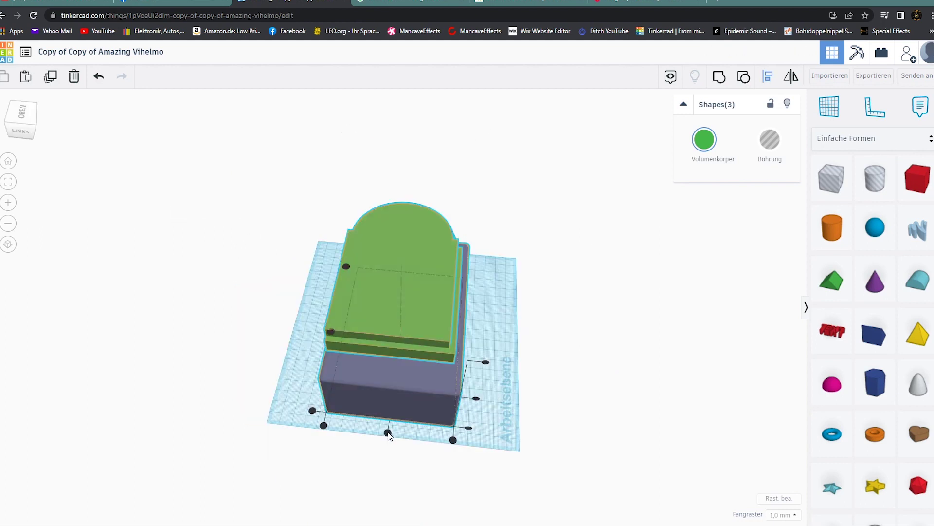
left_click_drag(288, 358, 302, 302)
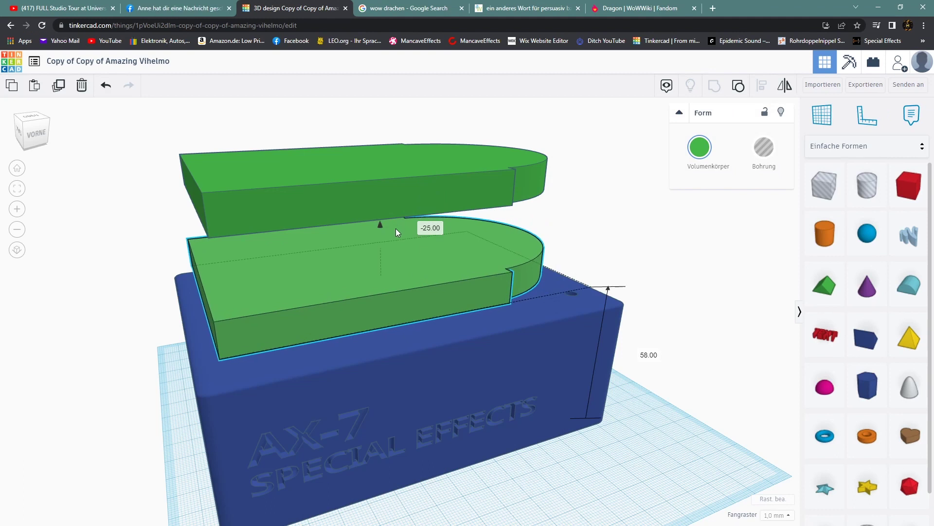
Flatten the lower lid to 3 mm, make it a hole and raise it into the box top
left_click_drag(395, 222, 396, 238)
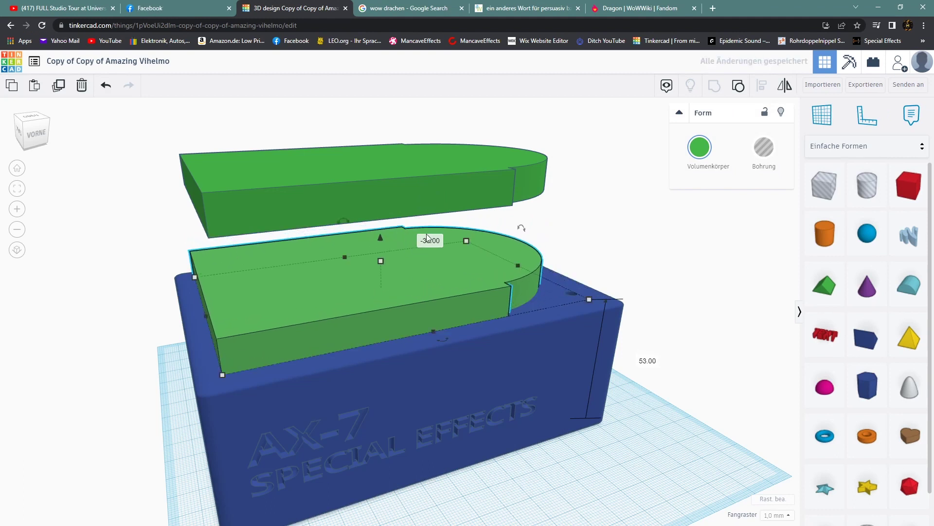
mouse_move(381, 263)
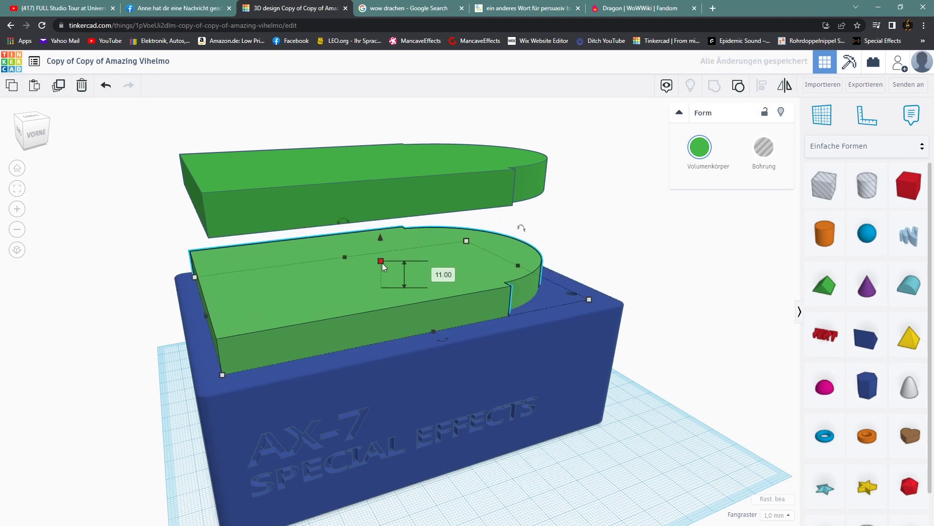
left_click(437, 274)
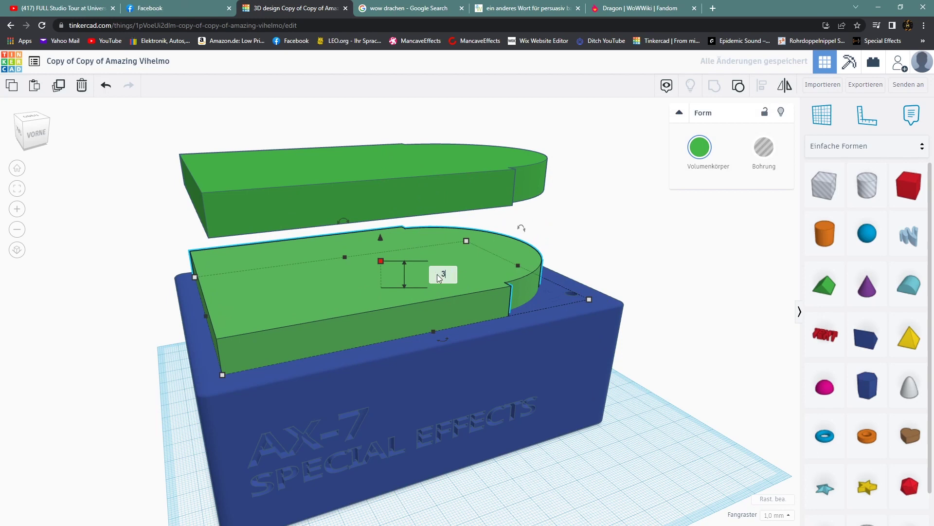
type("3")
key("Return")
key("ctrl+z")
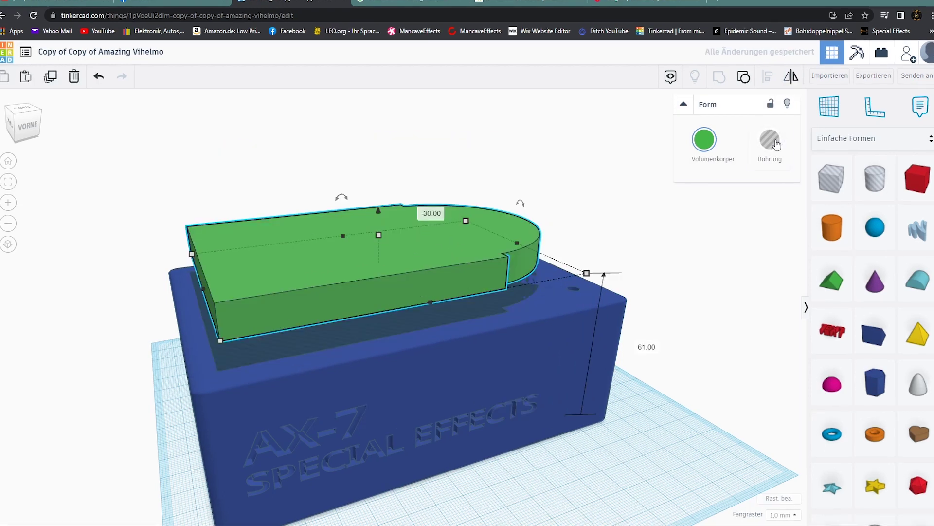
key("h")
left_click_drag(382, 212, 388, 257)
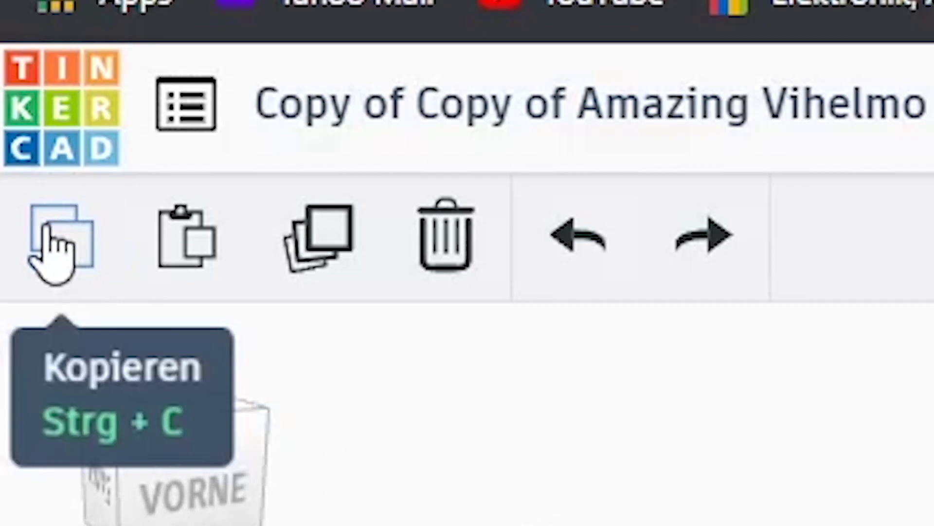
Copy the hole, select all shapes and group them with Ctrl+G to cut the recess
left_click(53, 258)
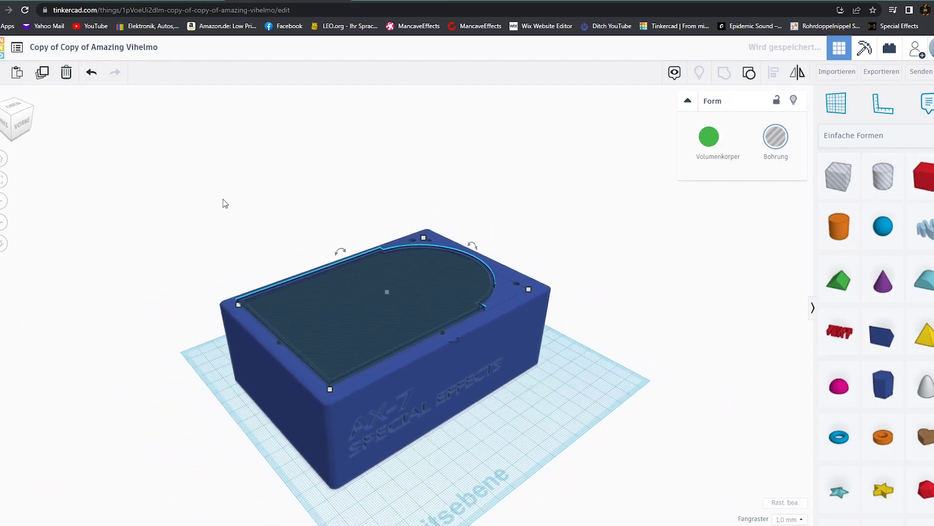
left_click_drag(202, 183, 641, 438)
left_click(728, 165)
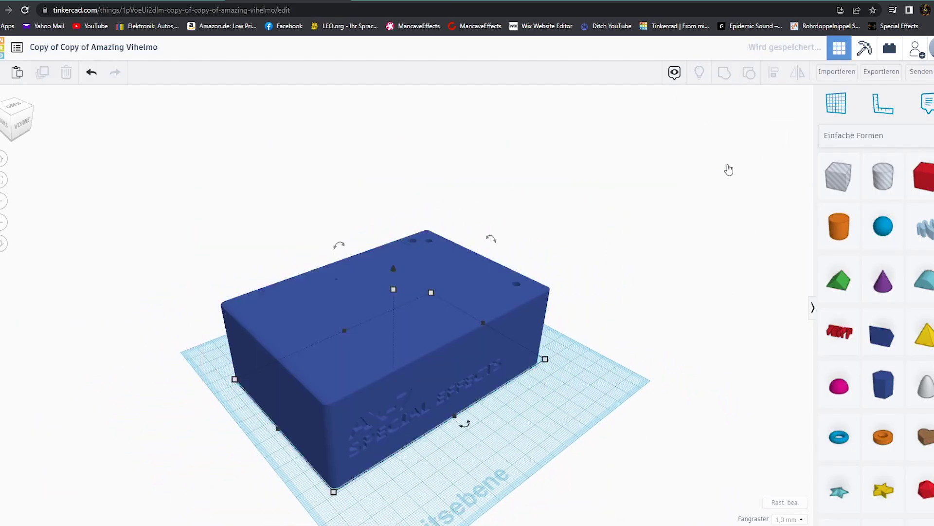
key("ctrl+g")
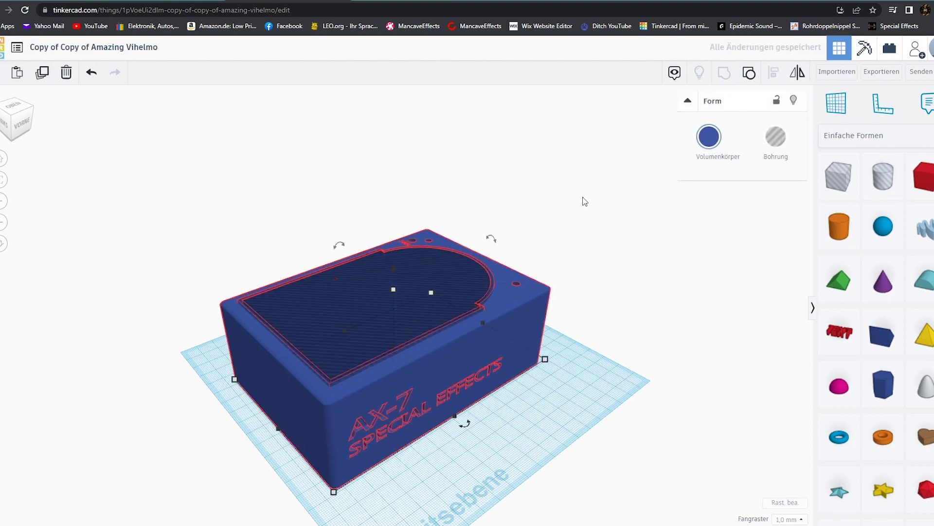
left_click(543, 219)
left_click_drag(313, 330, 564, 290)
Move the flat green plate beside the box and rotate it -90°
scroll(415, 347, "up", 5)
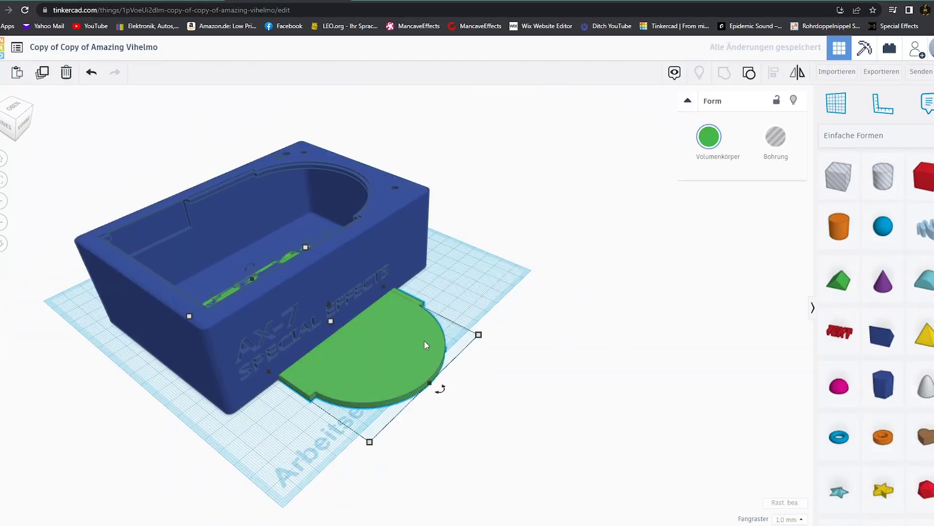
left_click_drag(424, 340, 619, 408)
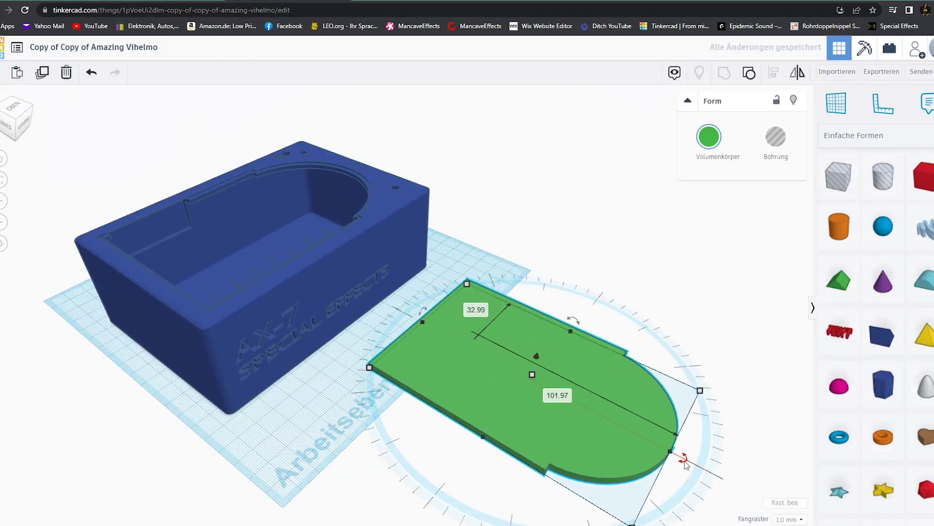
left_click_drag(691, 467, 666, 216)
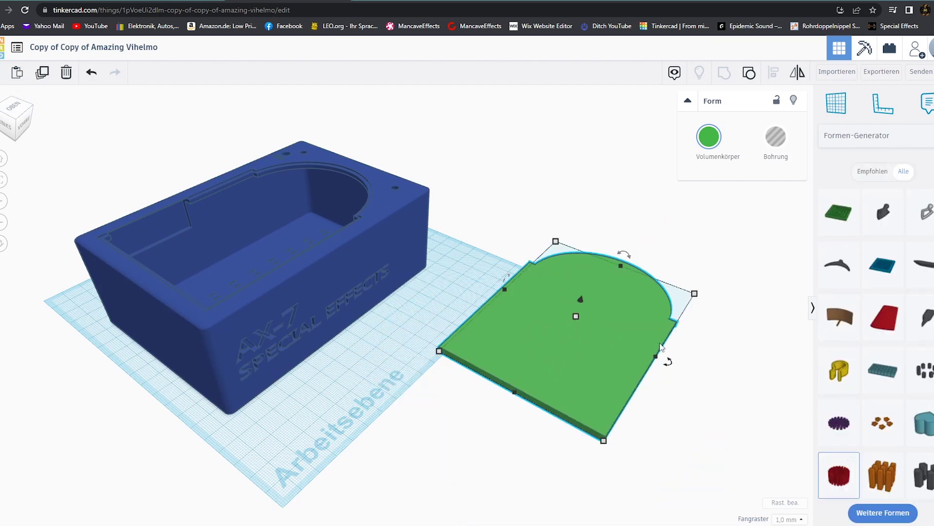
Add a fan vent shape to the plate, group them, and bring up Export
left_click(581, 321)
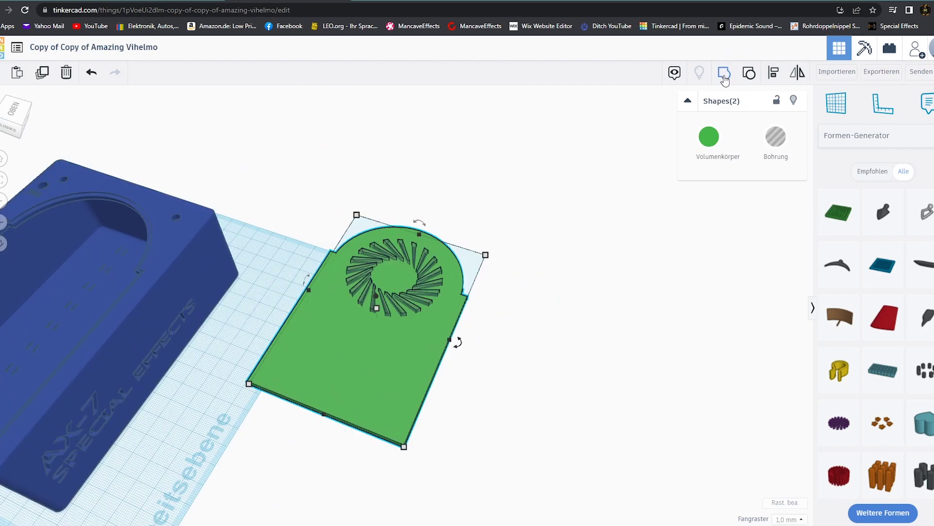
left_click(724, 77)
left_click(326, 304)
scroll(368, 271, "up", 5)
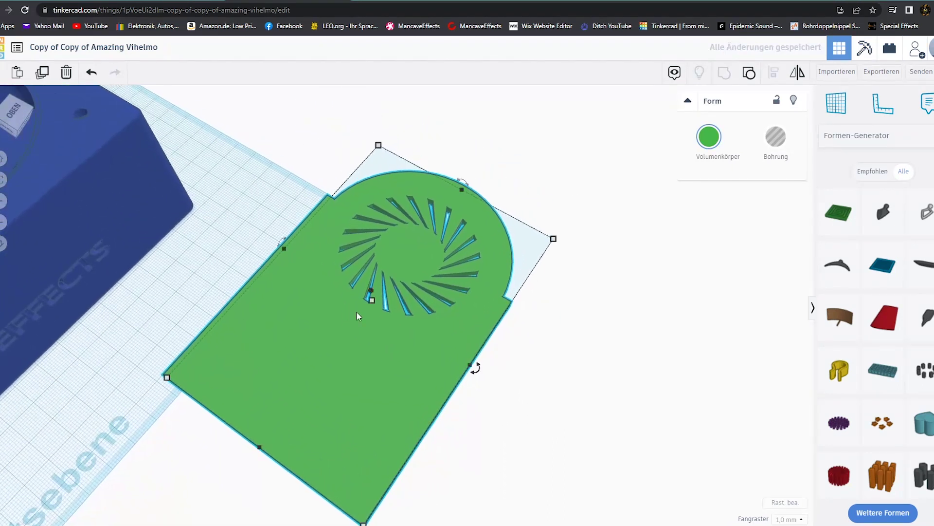
left_click(881, 73)
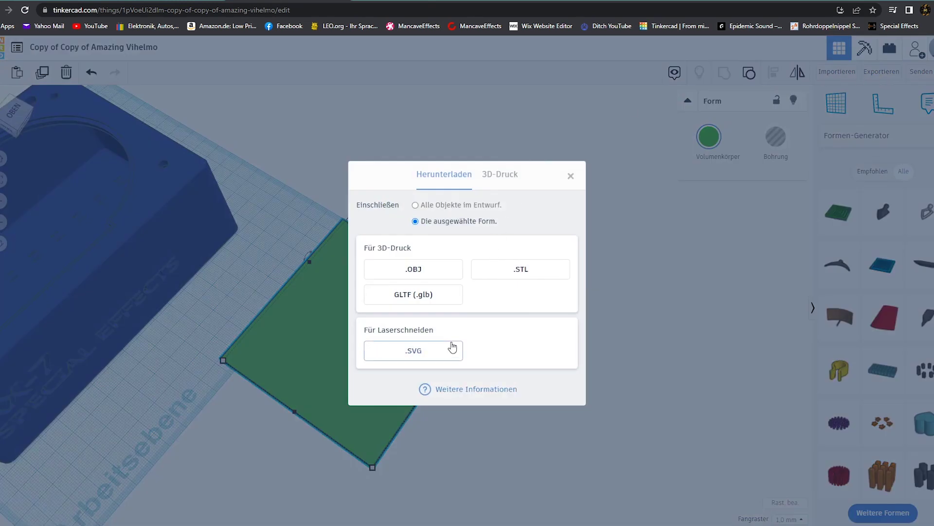
Download the vented plate as SVG, import it into CorelDRAW and rotate it 90°
left_click(414, 351)
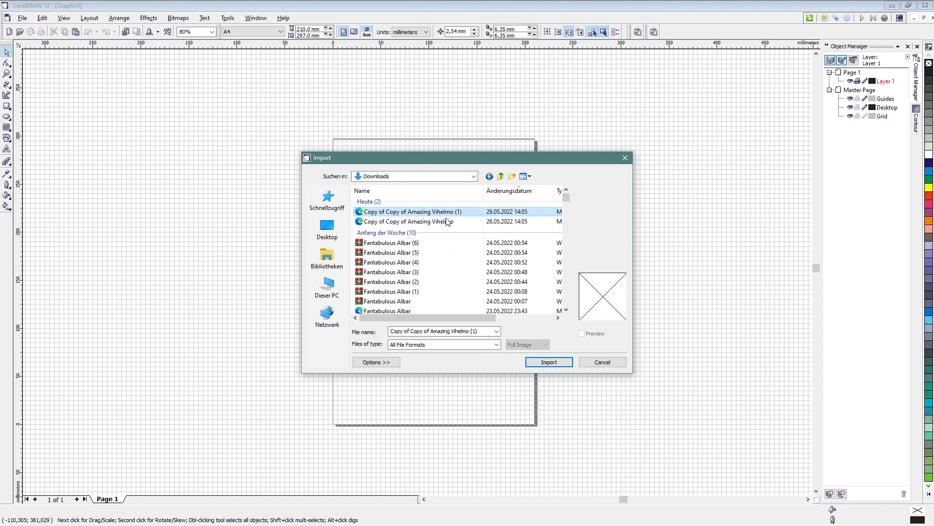
left_click(555, 363)
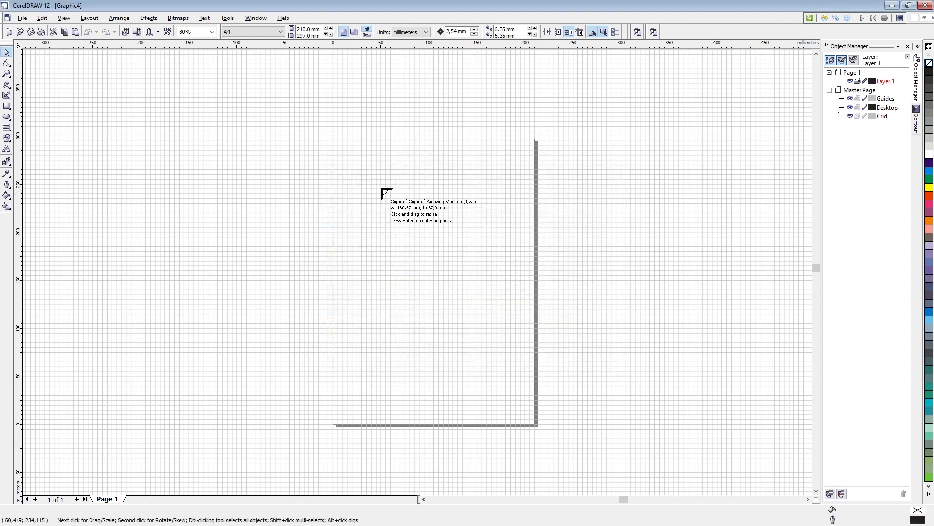
left_click(355, 172)
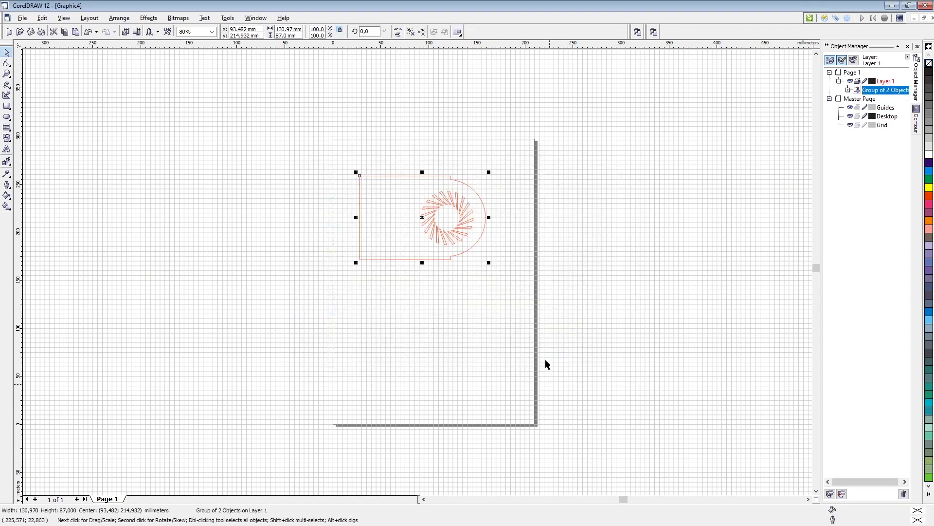
scroll(402, 180, "up", 4)
scroll(407, 189, "down", 3)
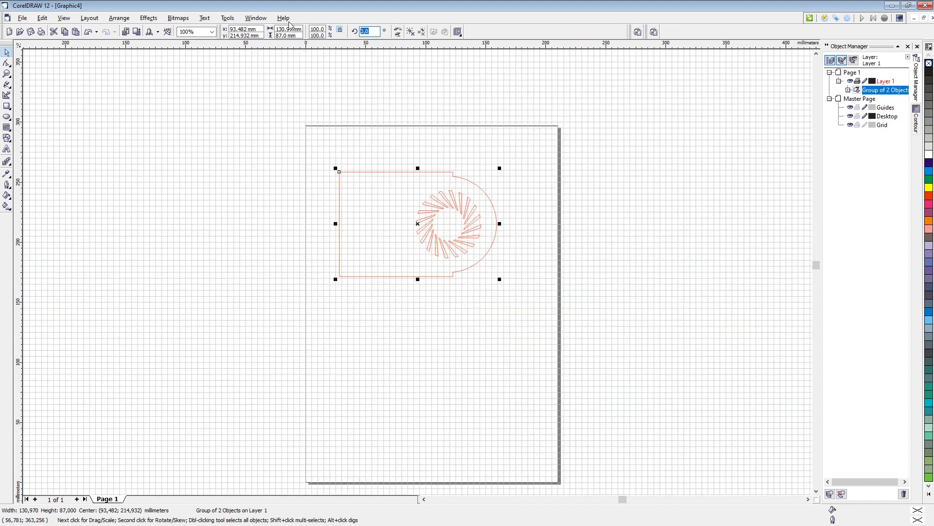
type("90")
key("Return")
Add a 'FAN' text label in Arial Black below the vent
scroll(380, 213, "up", 3)
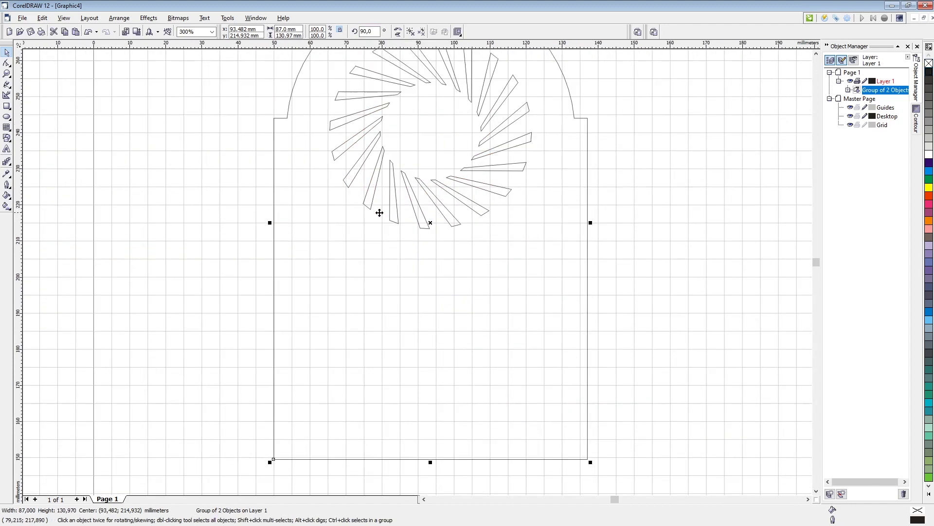
left_click(7, 148)
left_click_drag(301, 258, 394, 295)
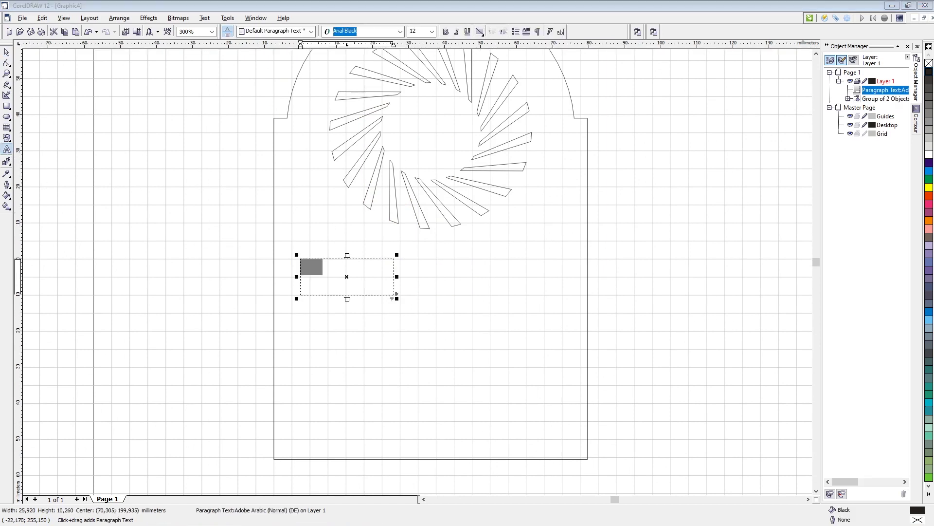
key("Return")
key("F7")
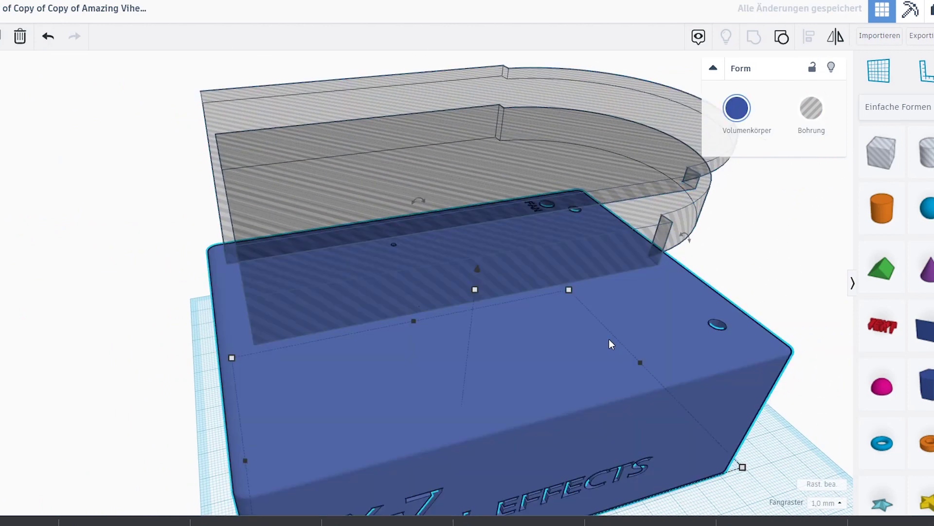
Delete the blue box and turn both hole shapes back into solids
key("Delete")
scroll(579, 326, "down", 2)
left_click_drag(579, 331, 563, 310)
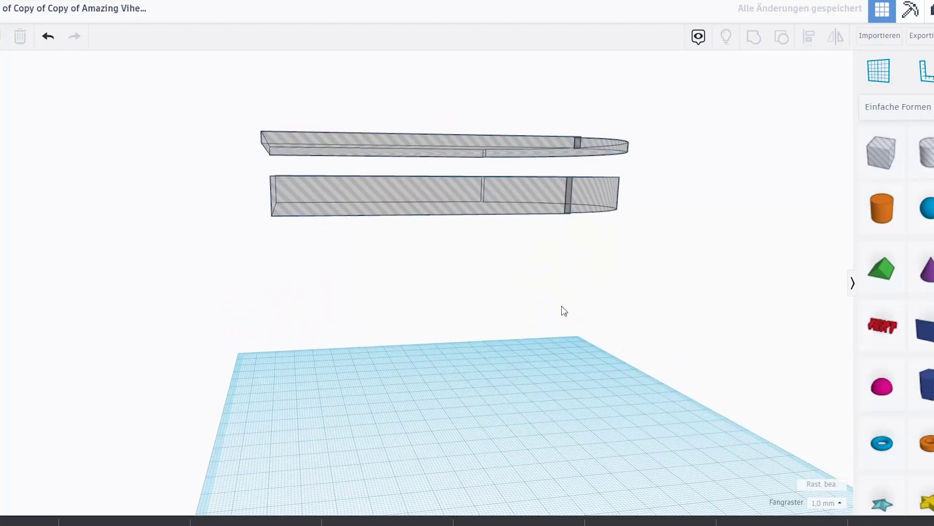
left_click_drag(209, 90, 739, 269)
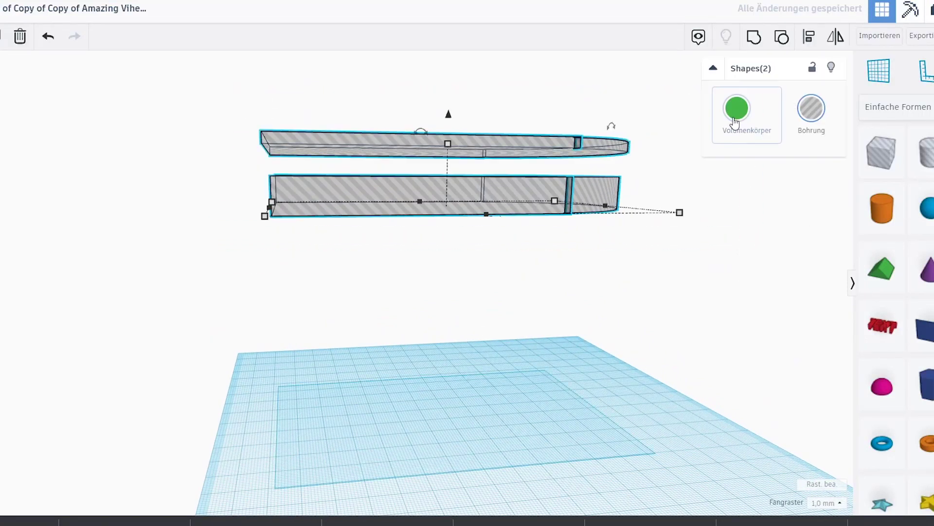
left_click(736, 111)
left_click_drag(433, 313, 530, 328)
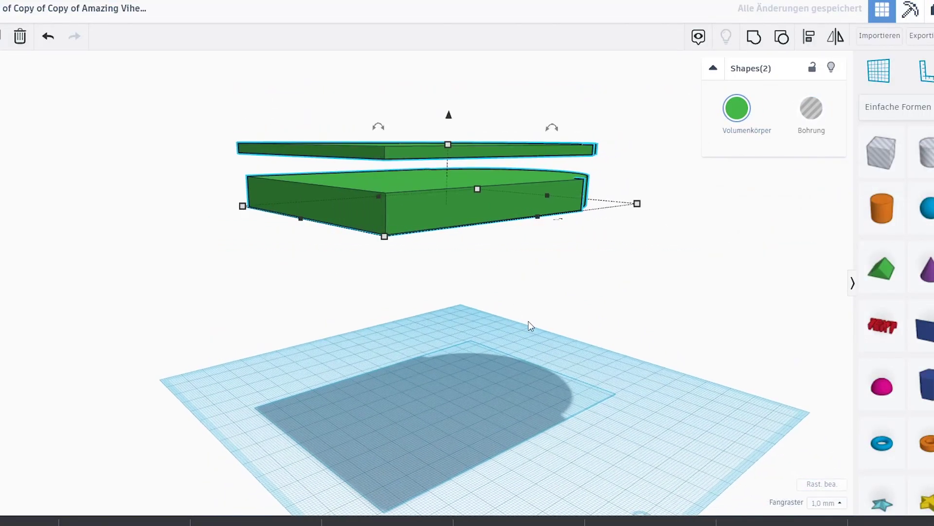
left_click(492, 263)
Set the lower lid's elevation to 0 and download it as an SVG
left_click_drag(462, 202, 483, 354)
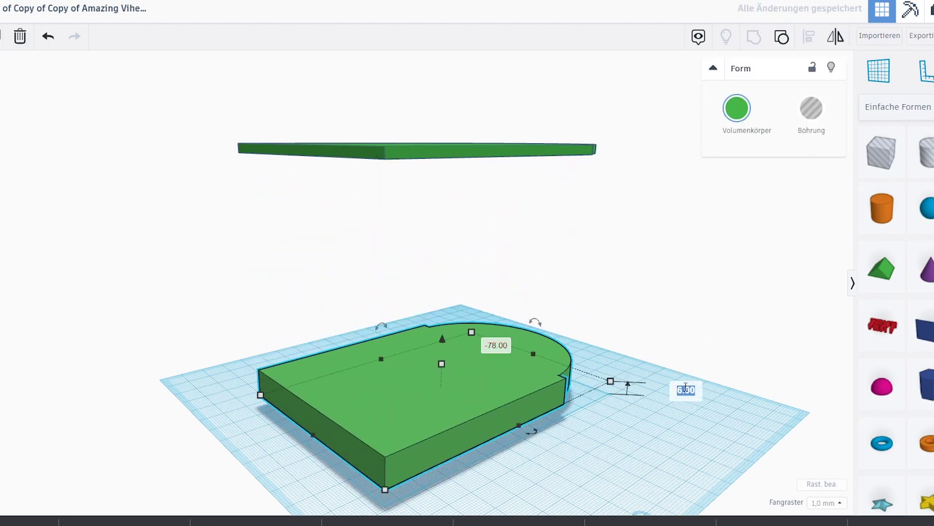
left_click(686, 388)
type("0")
key("Return")
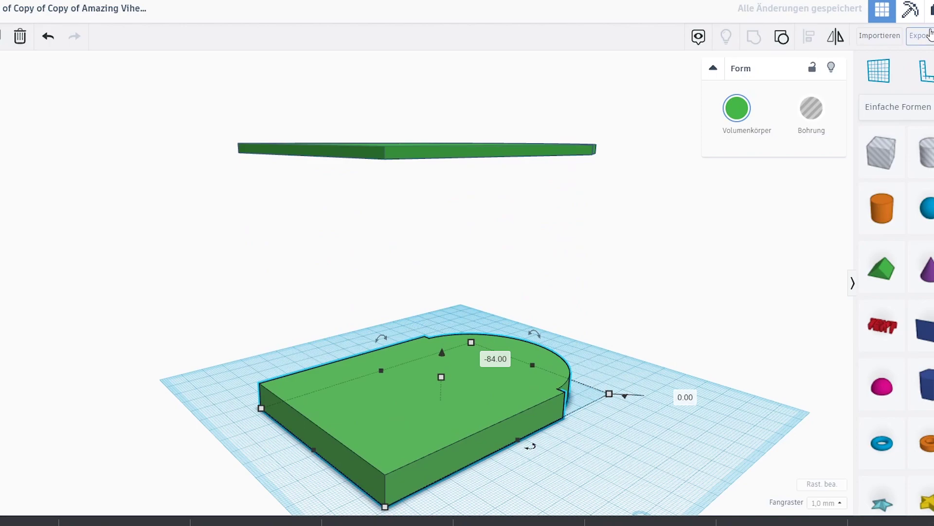
left_click(925, 37)
left_click(450, 334)
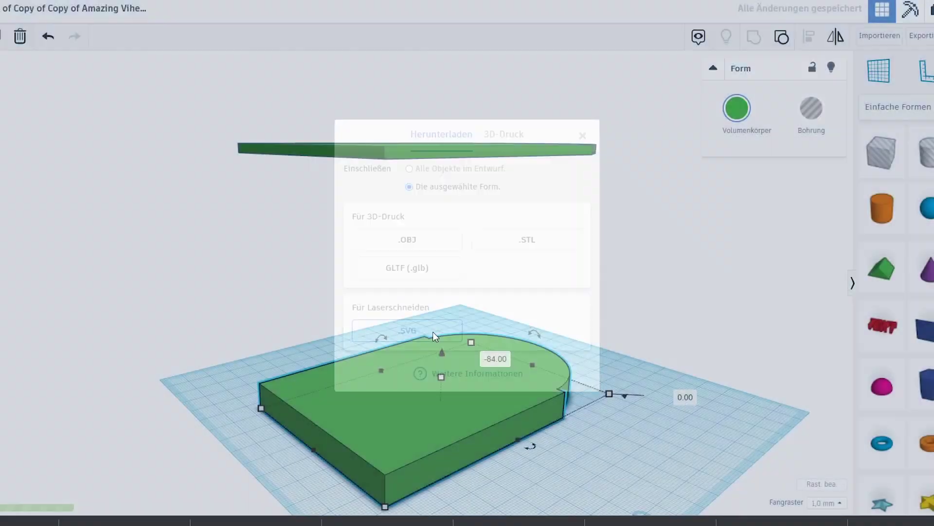
Lay the thin plate on the workplane at elevation 0 and download it as an SVG
left_click_drag(484, 387, 480, 356)
left_click(698, 383)
type("0")
key("Return")
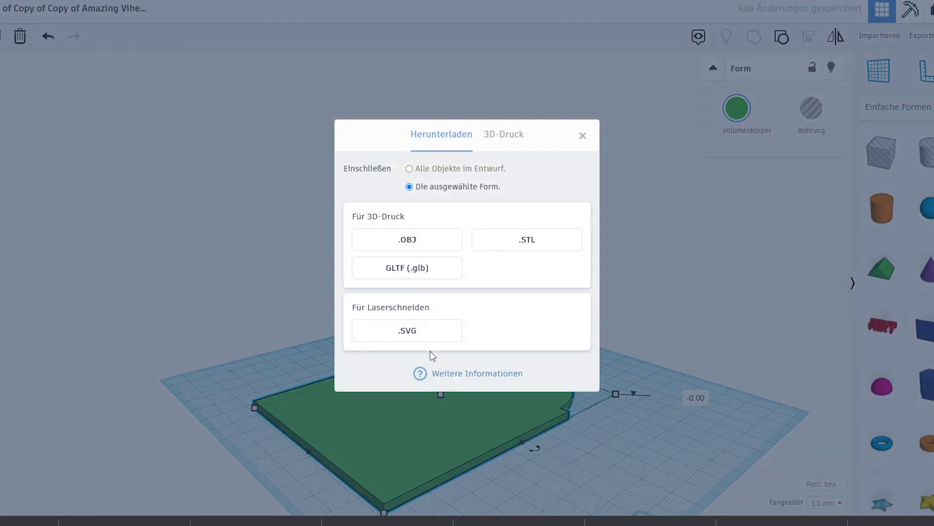
left_click(414, 331)
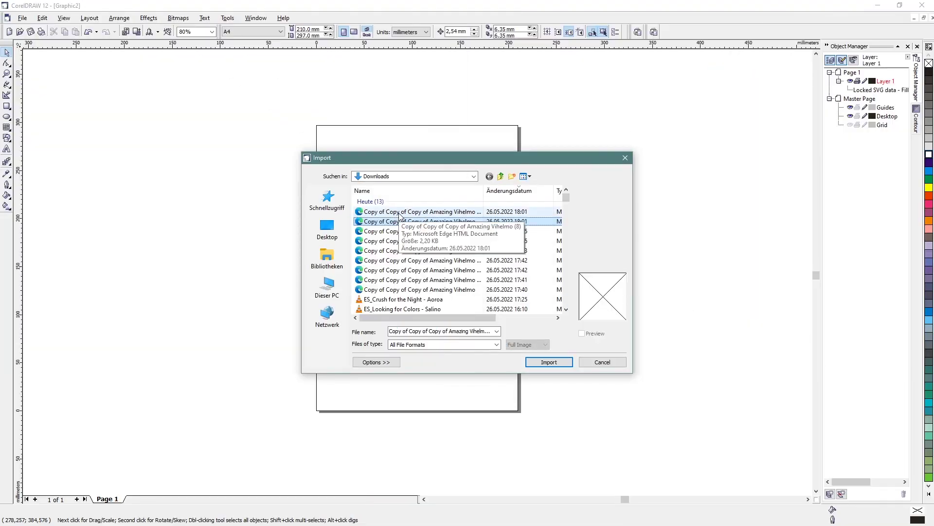
Import both plate SVGs, place them, and centre them on the page
left_click(399, 212, "shift")
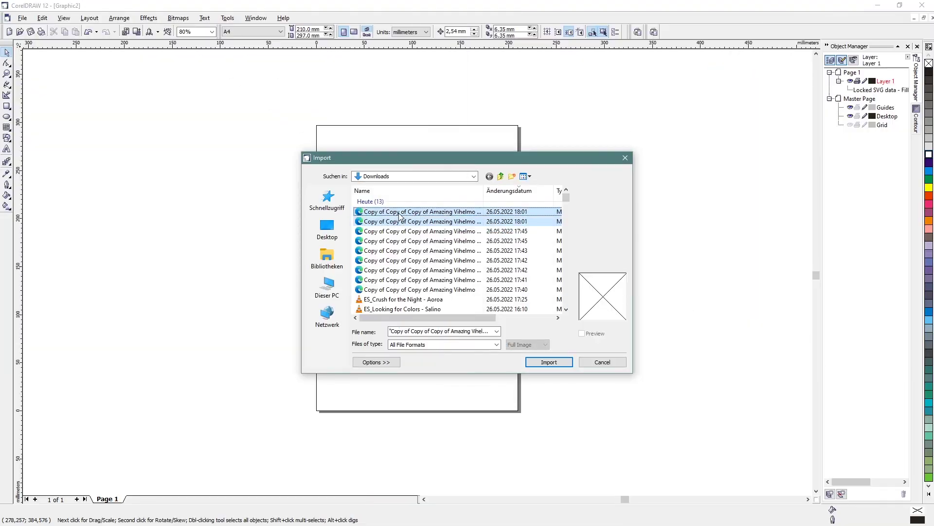
key("Return")
left_click(348, 167)
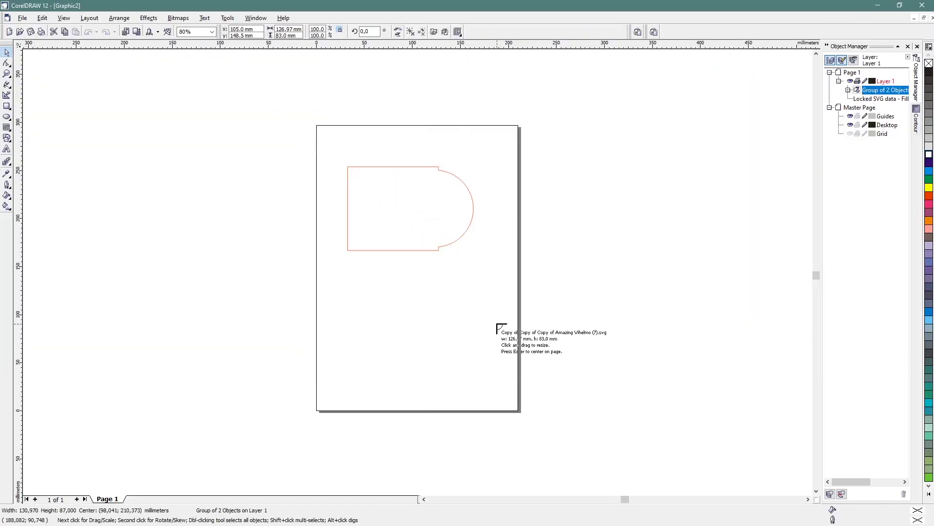
left_click(356, 178)
left_click(119, 18)
mouse_move(141, 50)
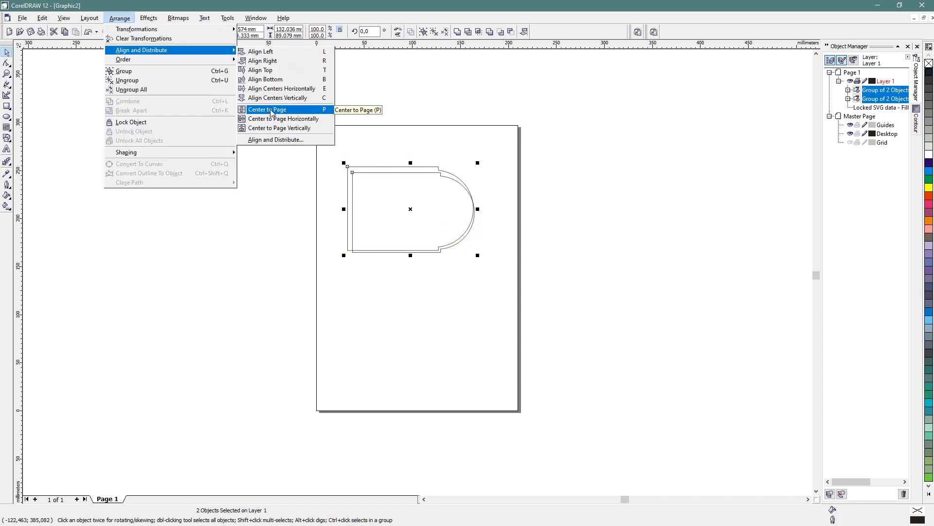
left_click(271, 111)
scroll(388, 247, "up", 4)
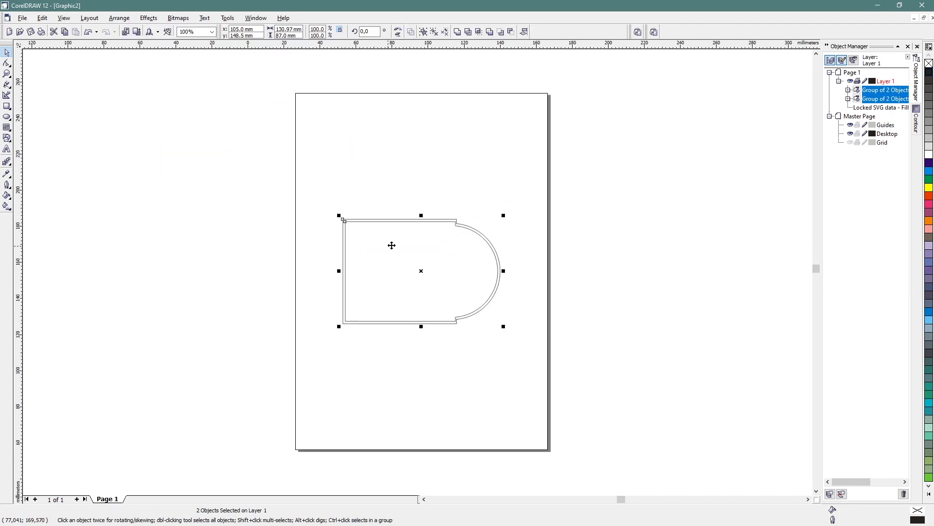
Fill one outline group white, scale it to 98%, and select both groups
left_click(770, 230)
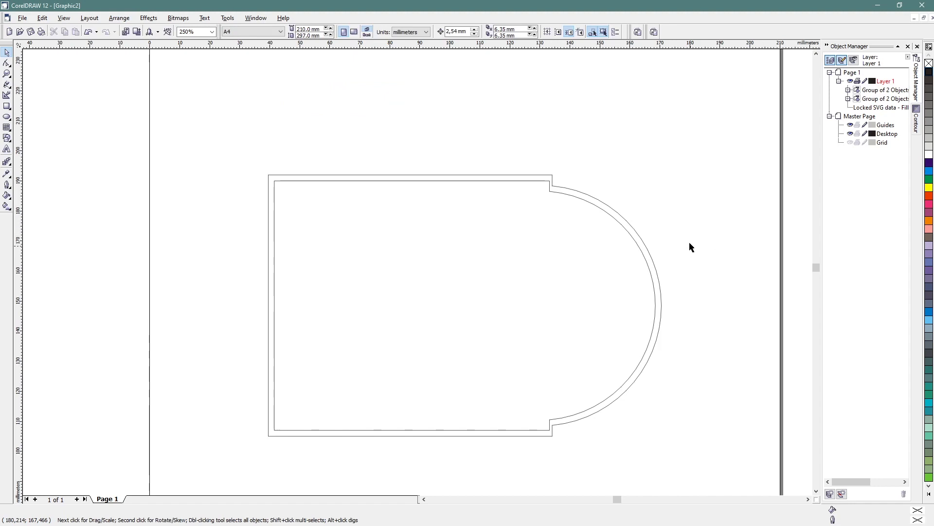
left_click(626, 222)
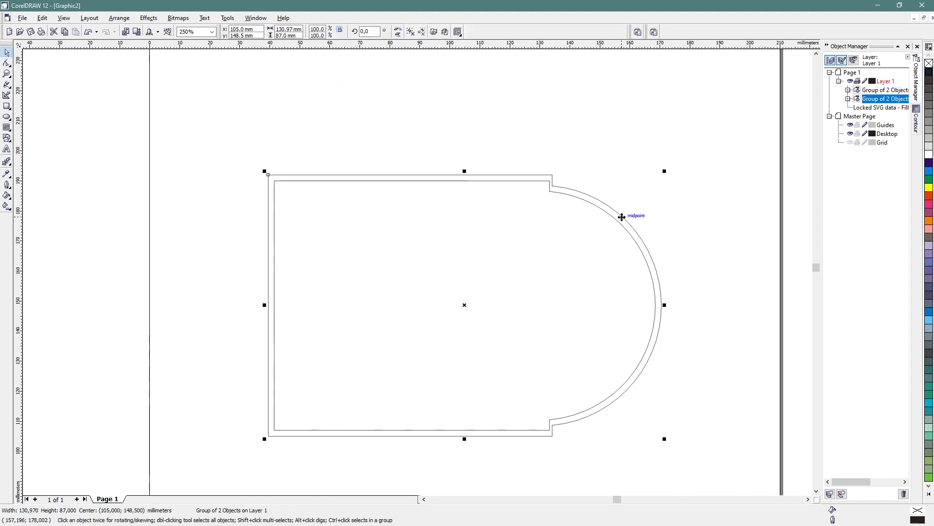
left_click(929, 73)
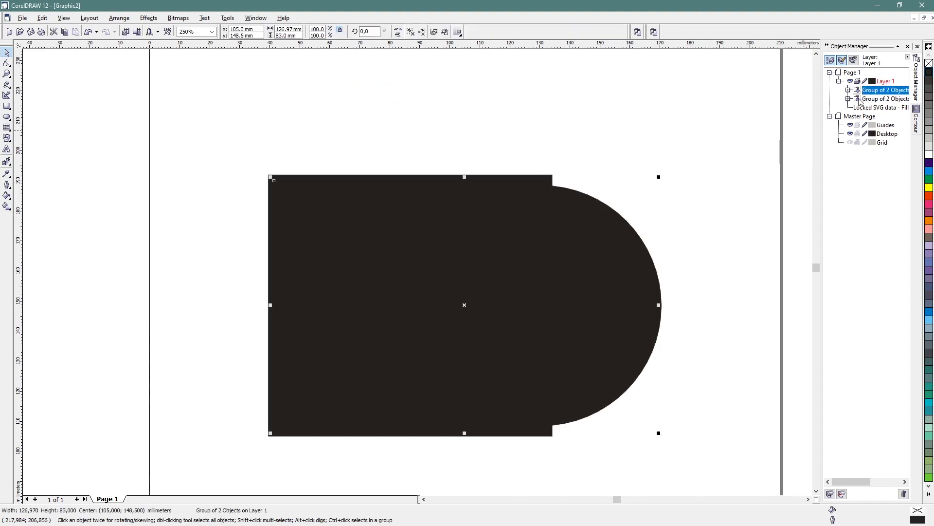
left_click(929, 155)
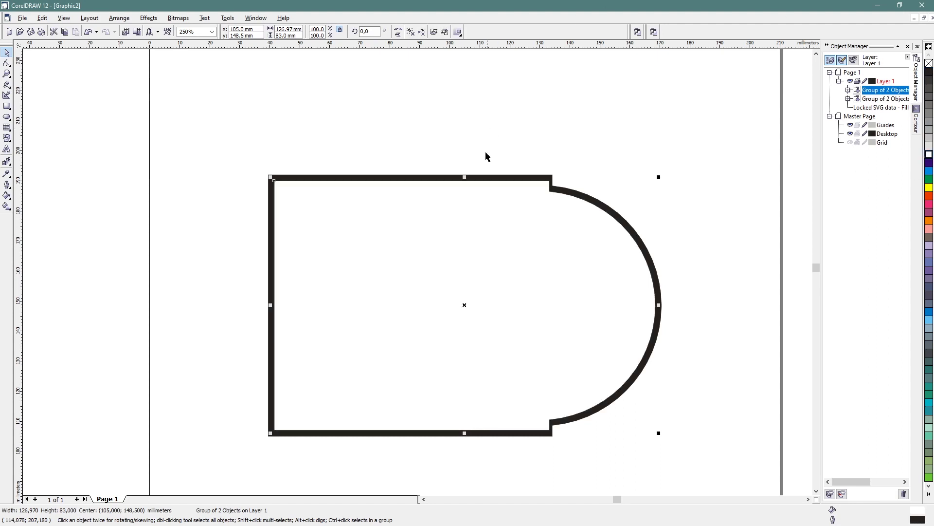
scroll(498, 273, "up", 1)
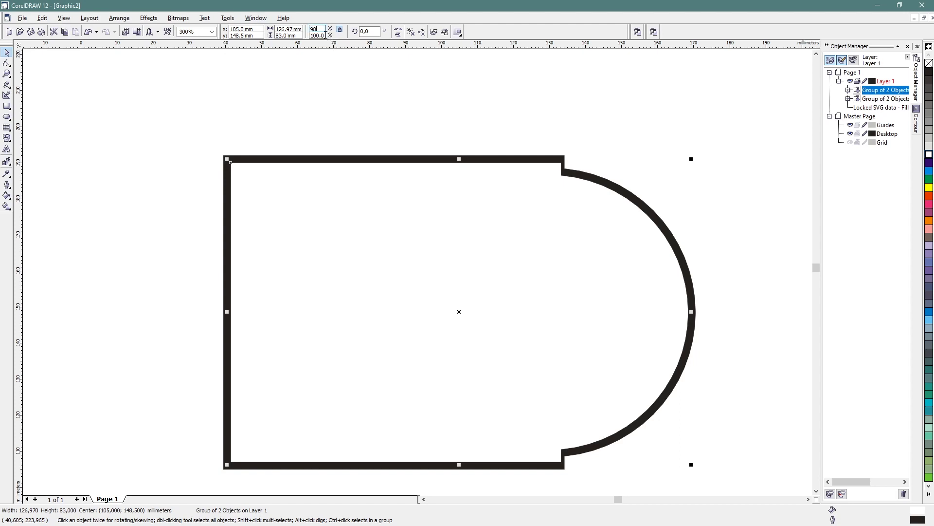
key("Return")
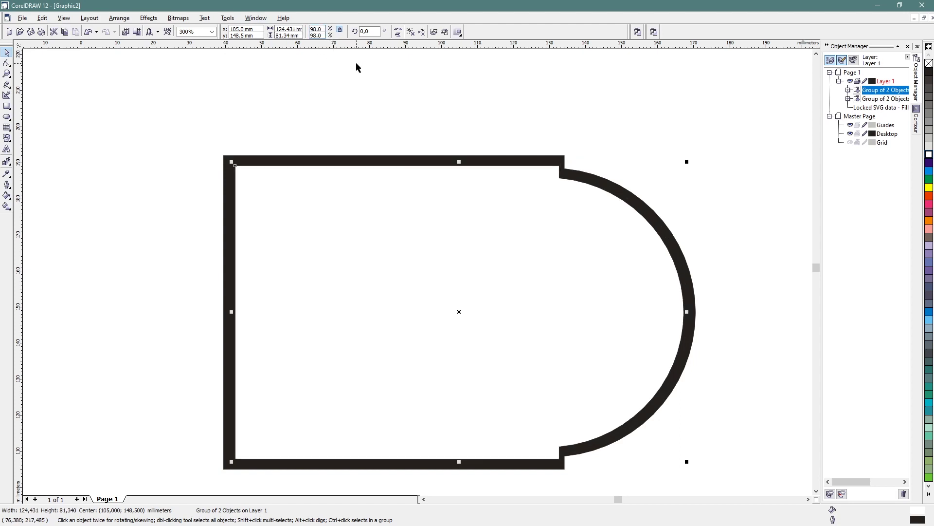
left_click(497, 108)
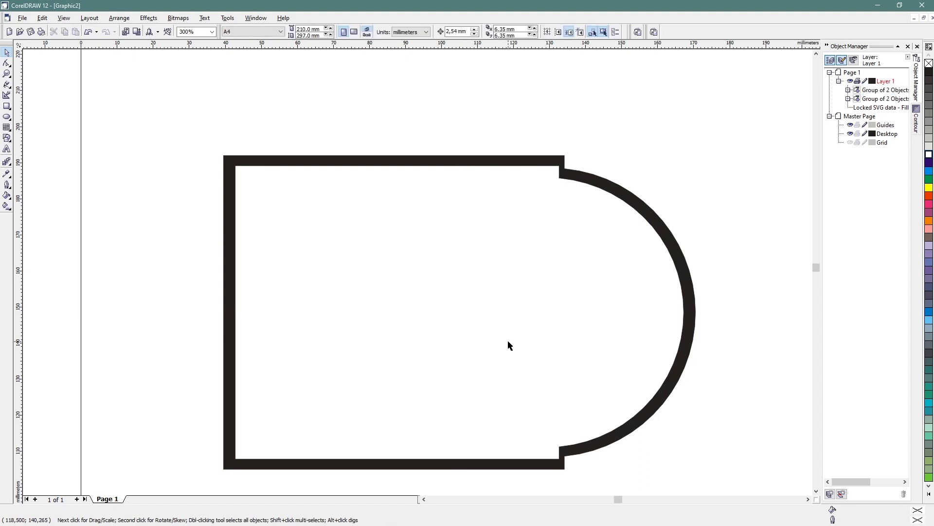
scroll(509, 346, "down", 1)
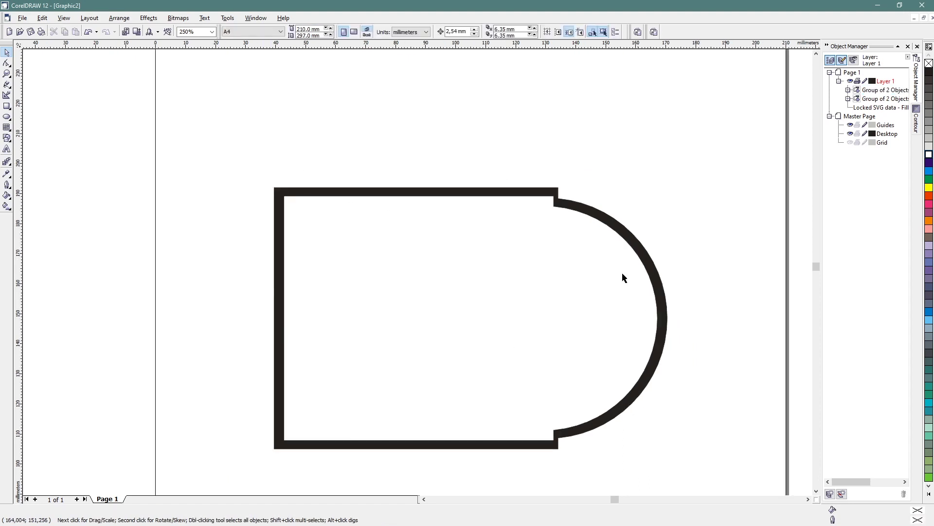
left_click_drag(223, 144, 705, 481)
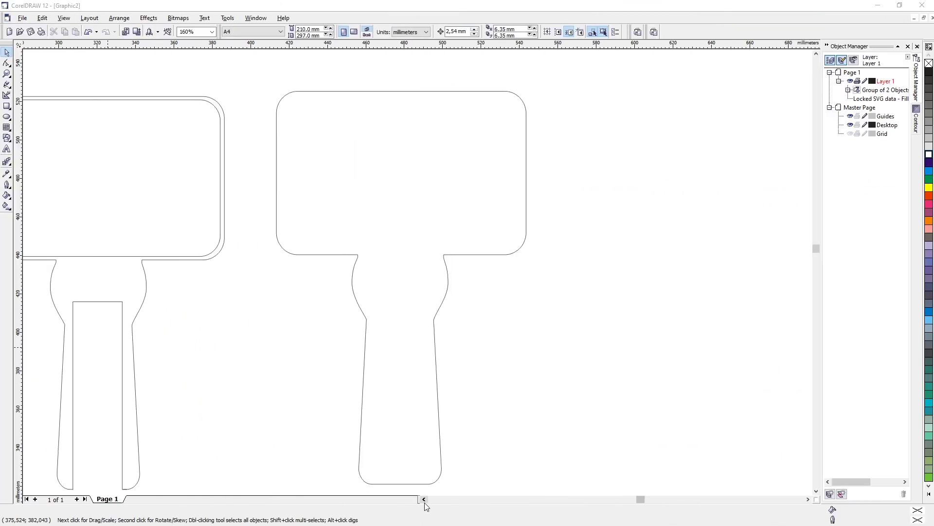
Scroll the canvas left to reveal the paddle-shaped outlines with offset borders
left_click(423, 499)
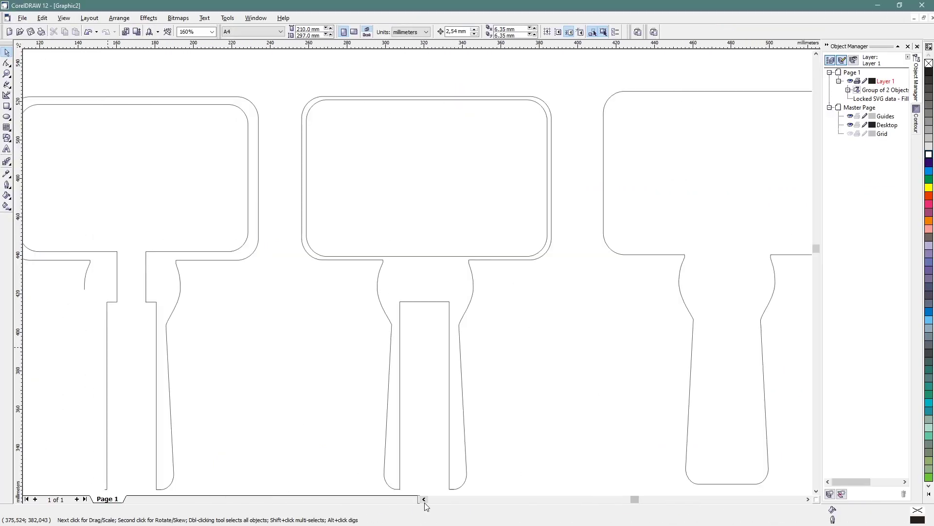
left_click_drag(424, 502, 424, 502)
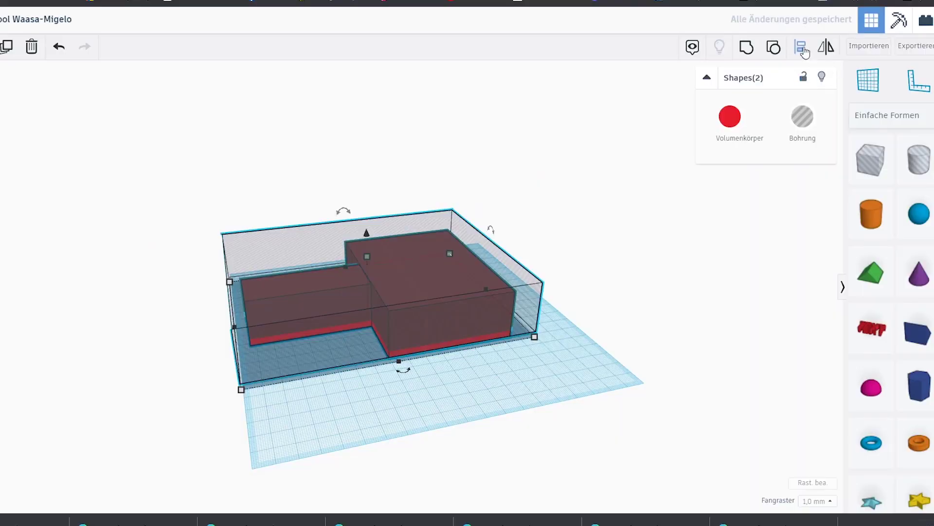
Group the two red pieces into one shape and orbit to a low front view
left_click(764, 49)
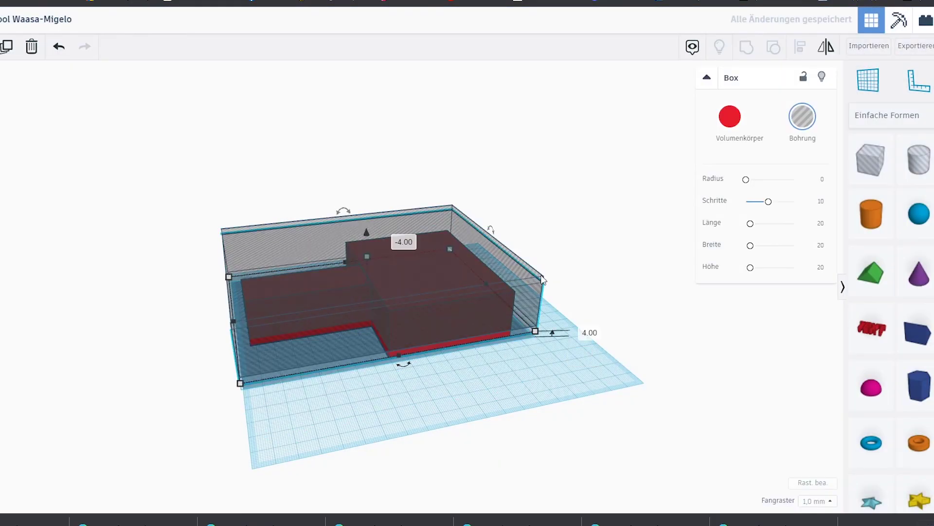
left_click_drag(543, 278, 417, 407)
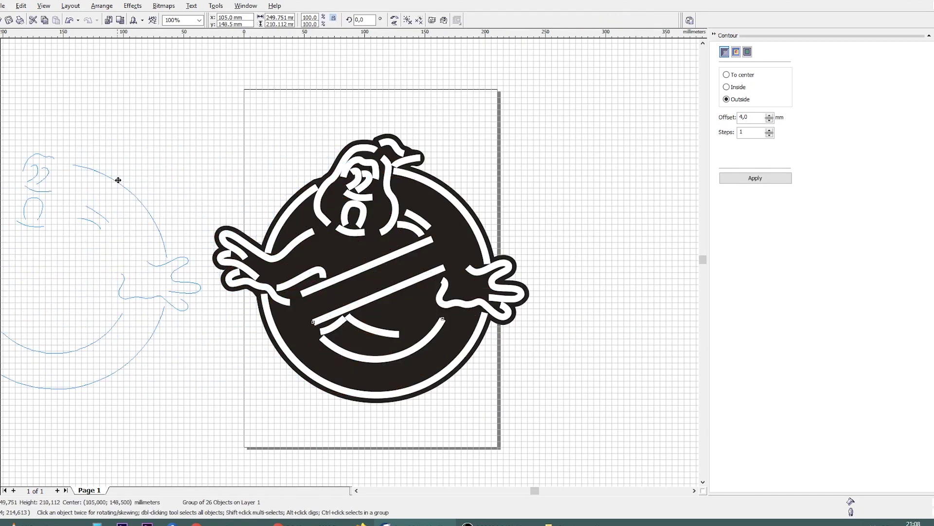
Move the white neon-line copy left off the page
left_click_drag(119, 180, 125, 174)
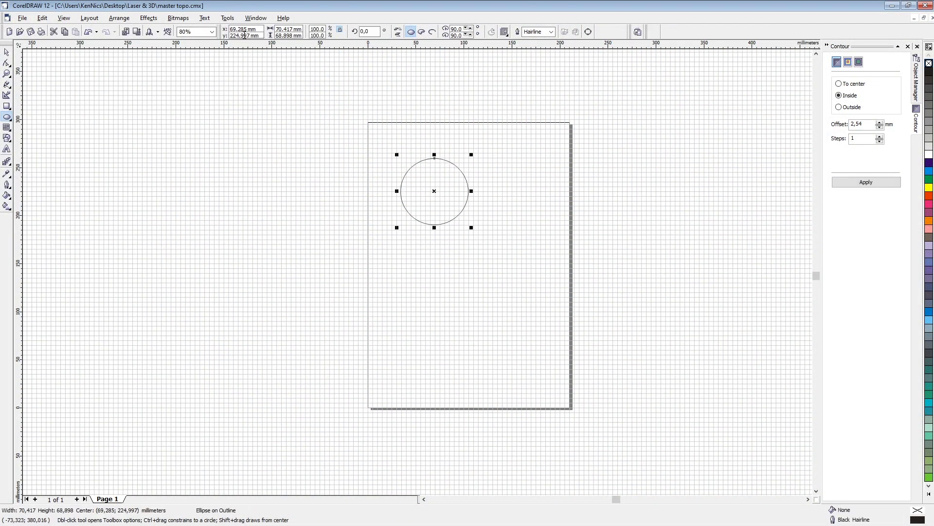
Make the circle 70 mm wide and measure its 220 mm curve length
double_click(289, 30)
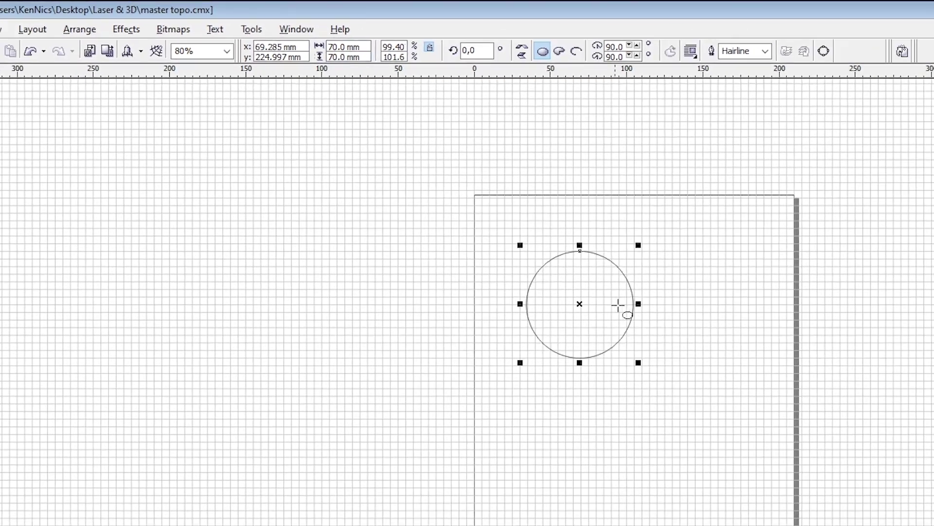
left_click(883, 459)
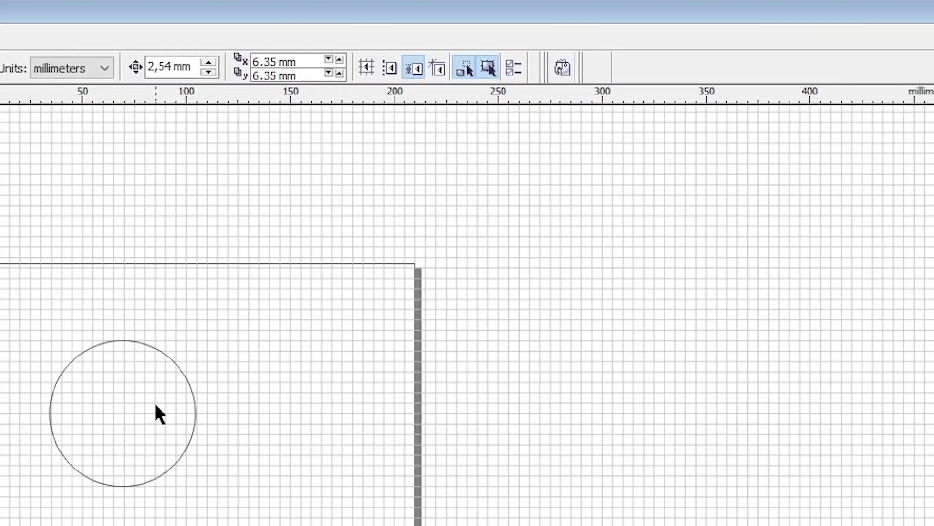
left_click(450, 189)
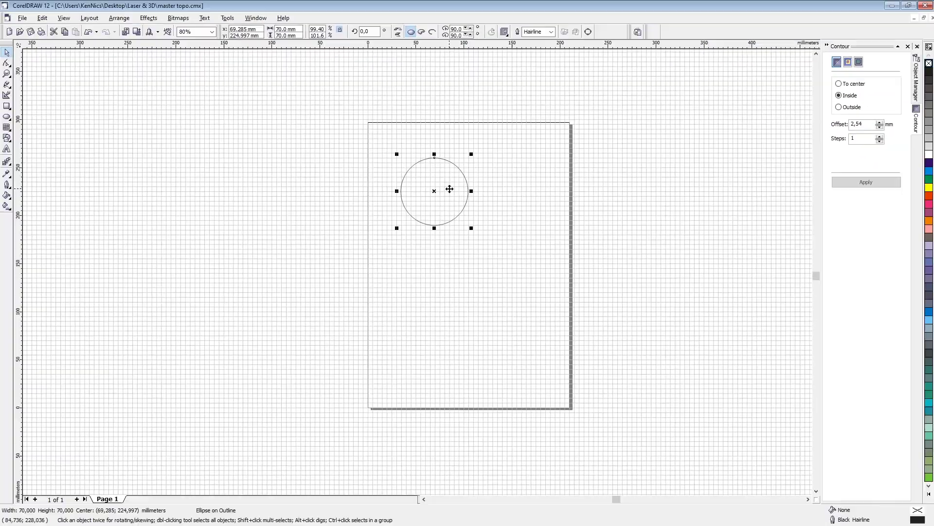
left_click(638, 32)
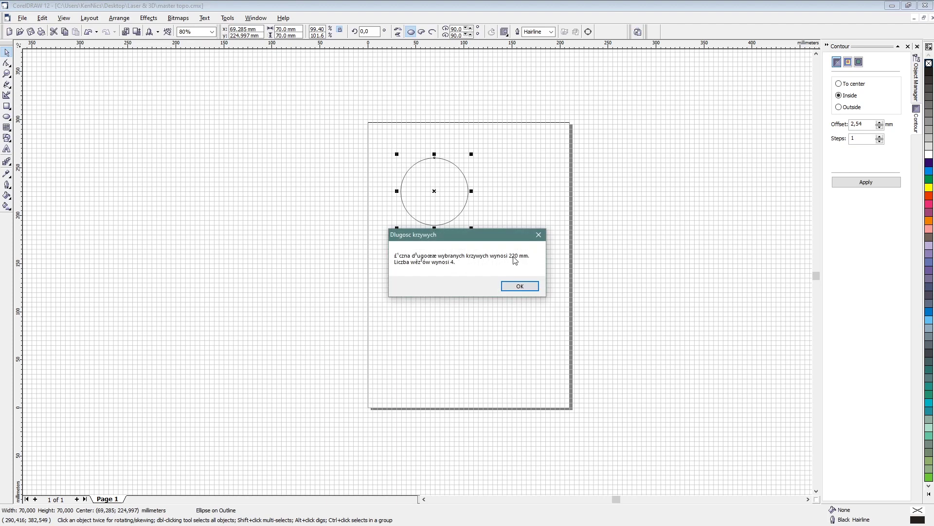
left_click(186, 342)
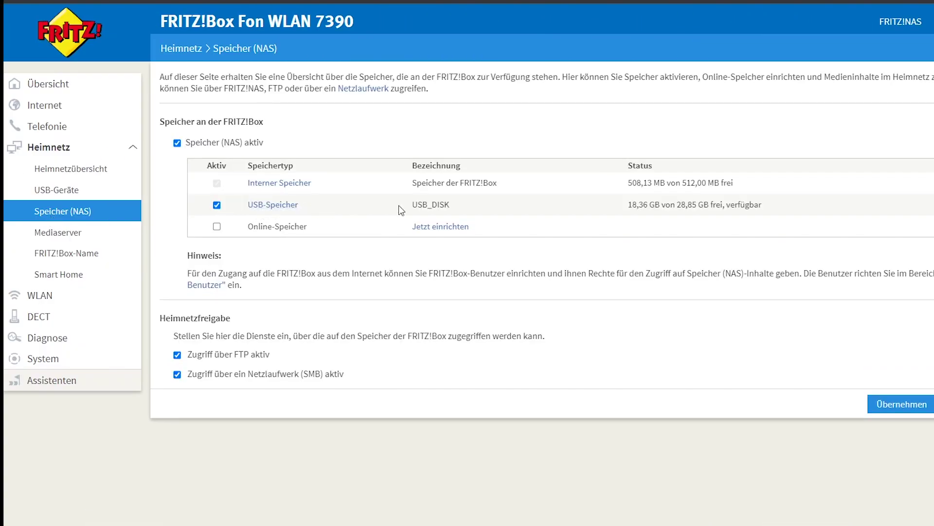
Point out the SMB network-drive access setting on the Speicher (NAS) page
left_click_drag(187, 373, 355, 373)
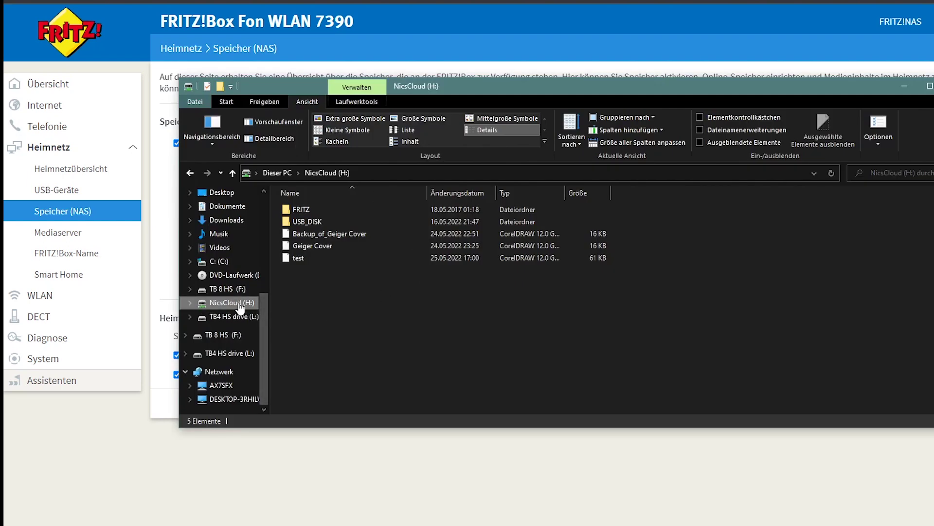
left_click(311, 236)
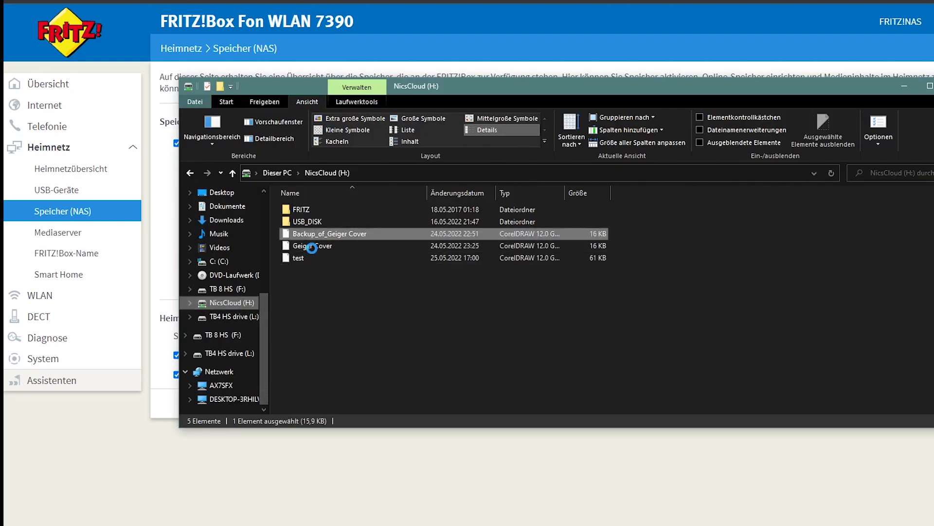